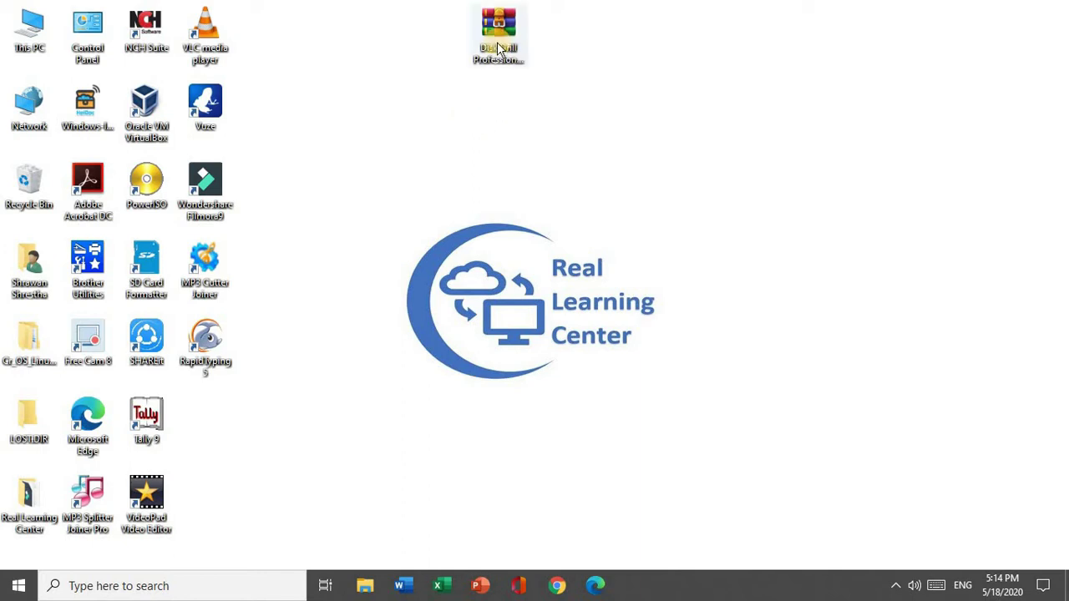
Extract the Disk Drill Professional archive from the desktop with WinRAR into its default destination folder, then close the archiver
left_click_drag(498, 40, 394, 223)
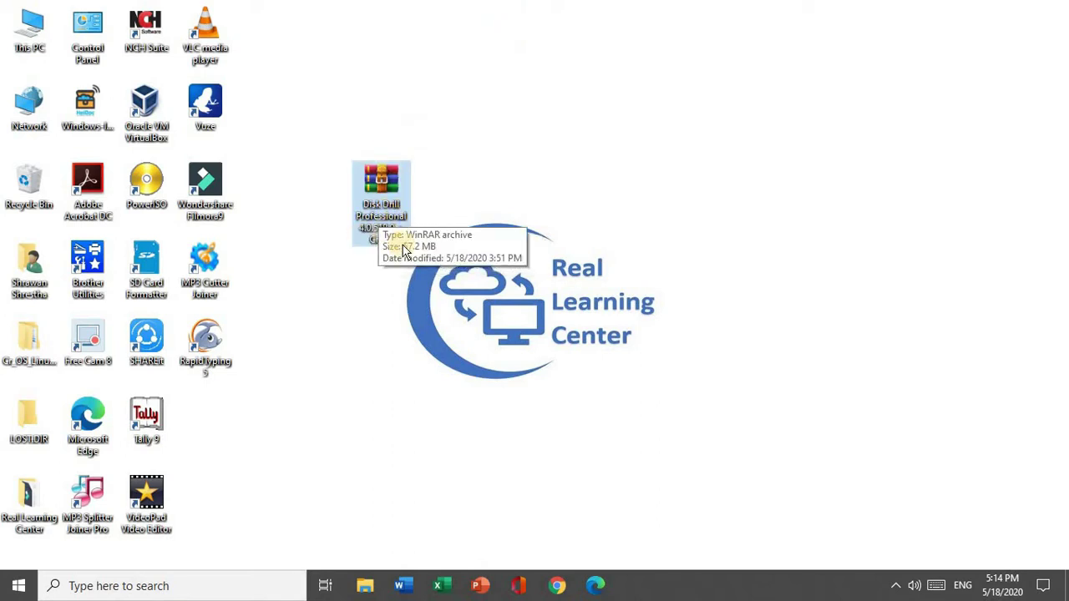
double_click(376, 194)
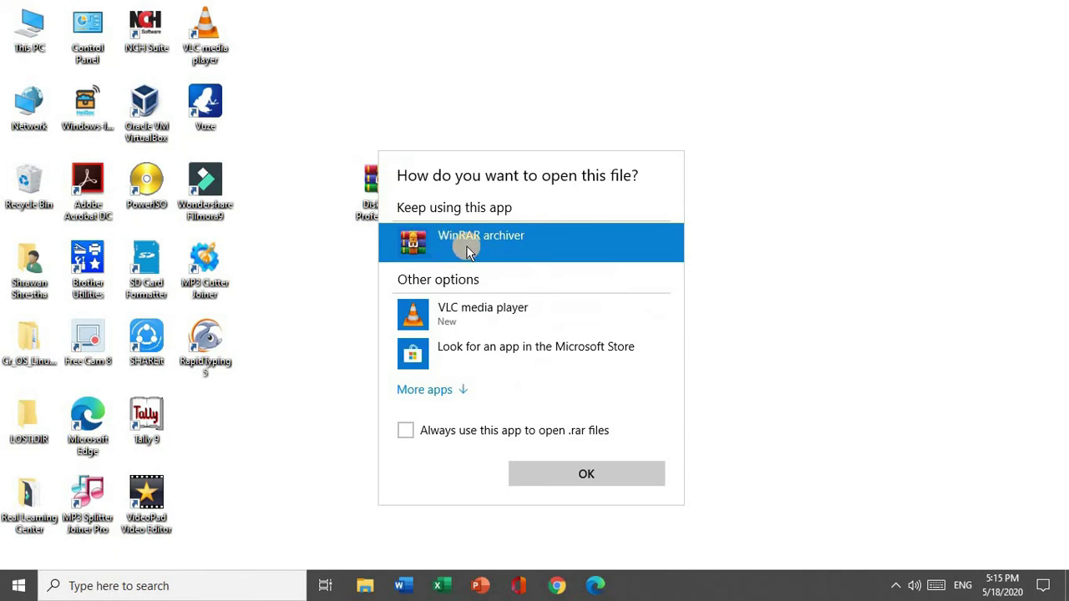
double_click(455, 240)
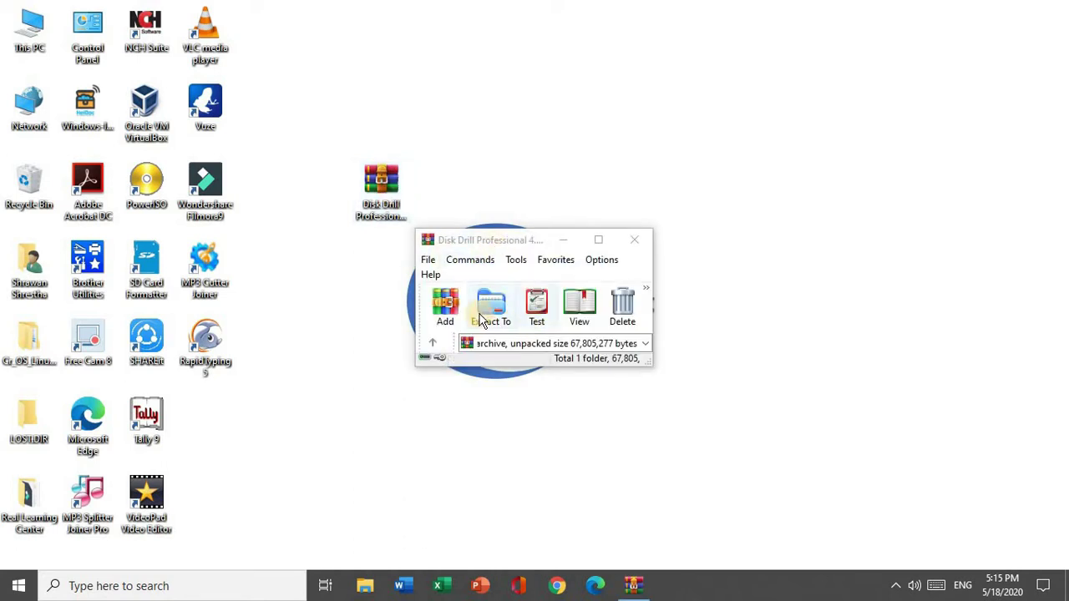
left_click(495, 311)
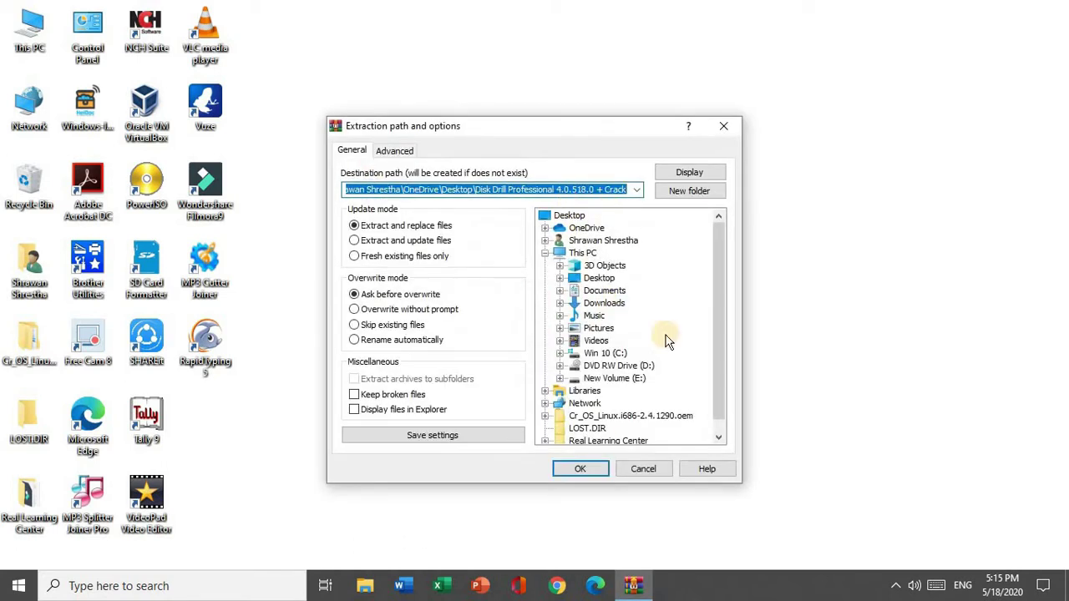
left_click(584, 472)
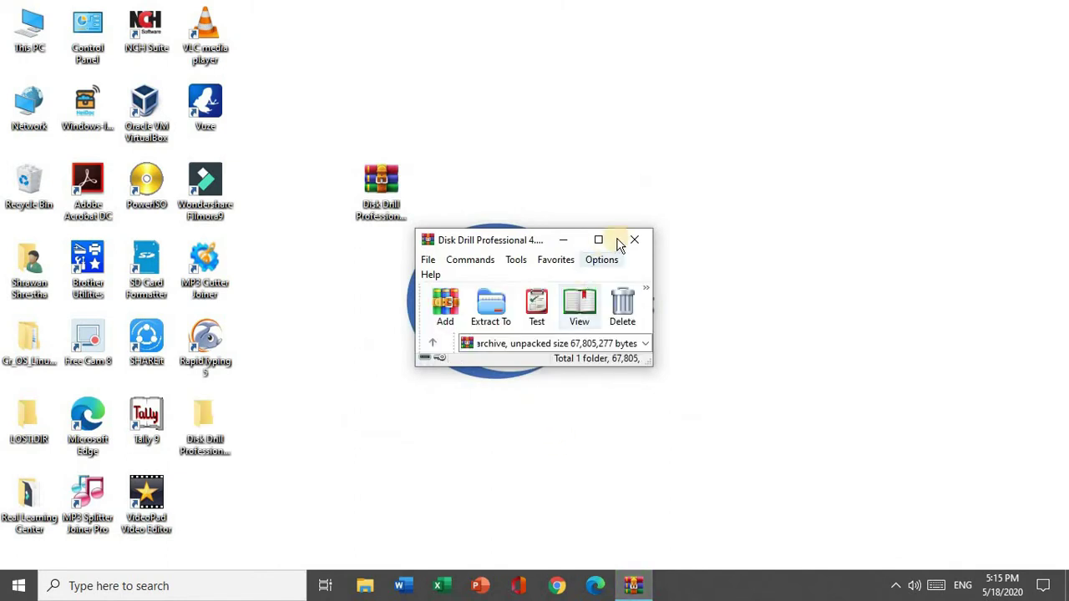
left_click(645, 243)
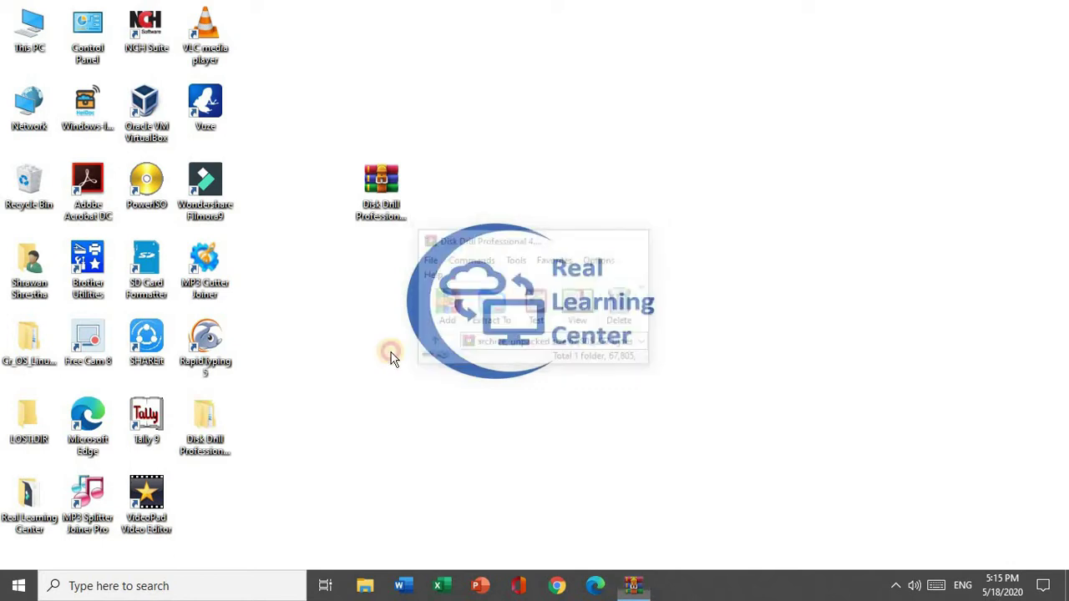
Move the extracted Disk Drill folder beside the archive on the desktop and open the folder nested inside it
left_click_drag(210, 426, 452, 185)
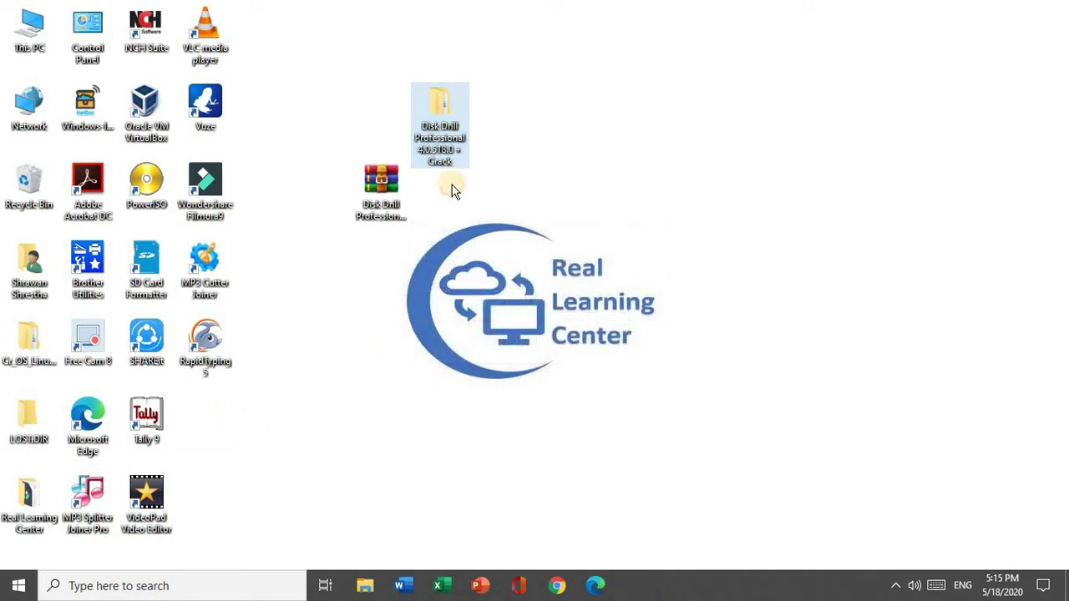
double_click(441, 125)
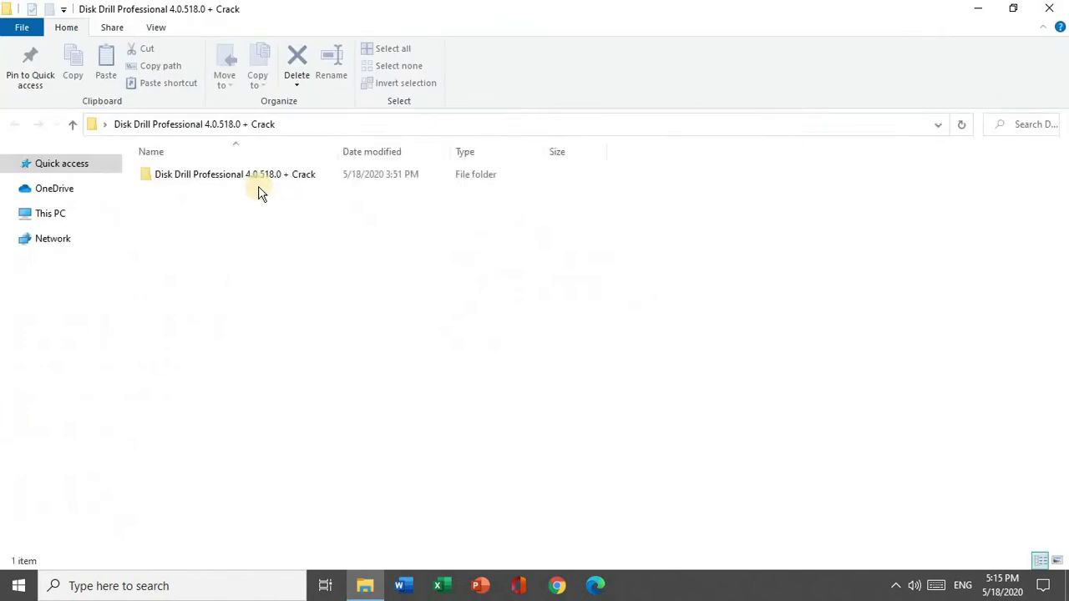
double_click(296, 83)
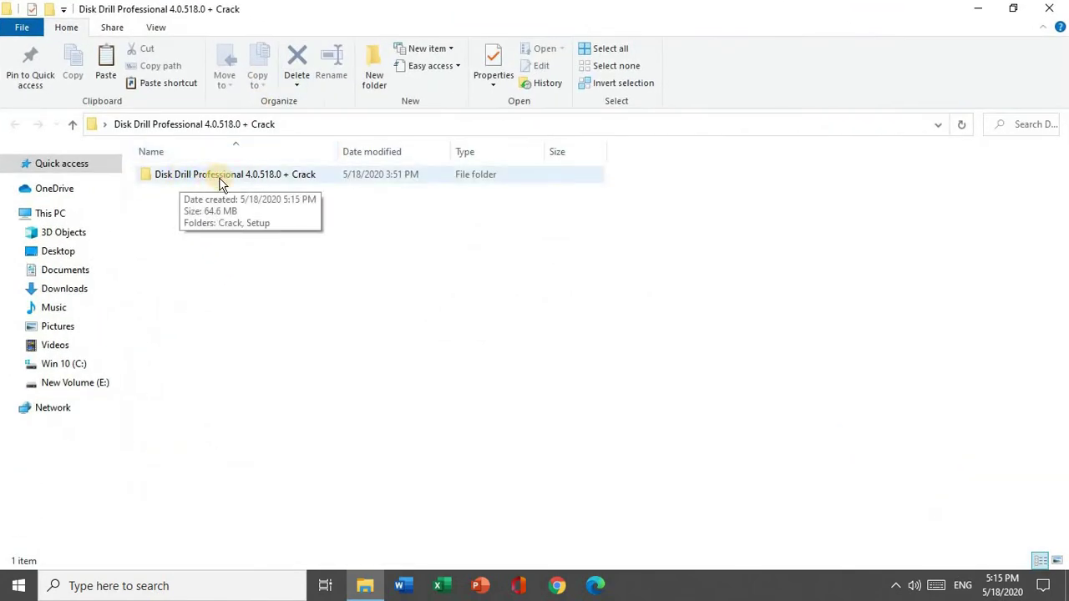
left_click(219, 181)
double_click(219, 180)
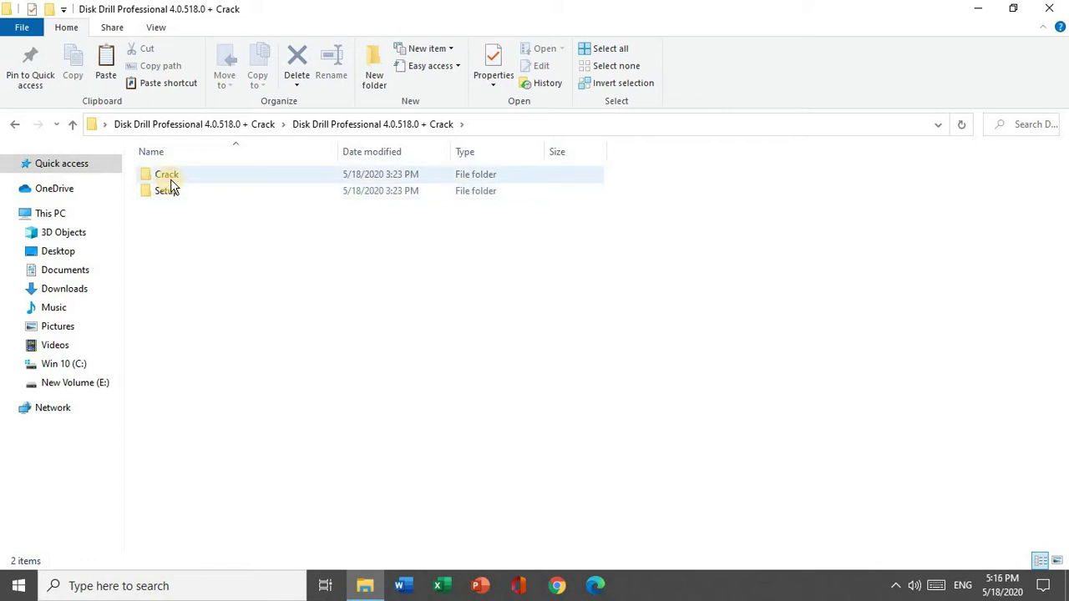
Install Disk Drill 4.0.518.0 by running disk-drill-win from the Setup folder, and close the installer without launching the program
mouse_move(173, 183)
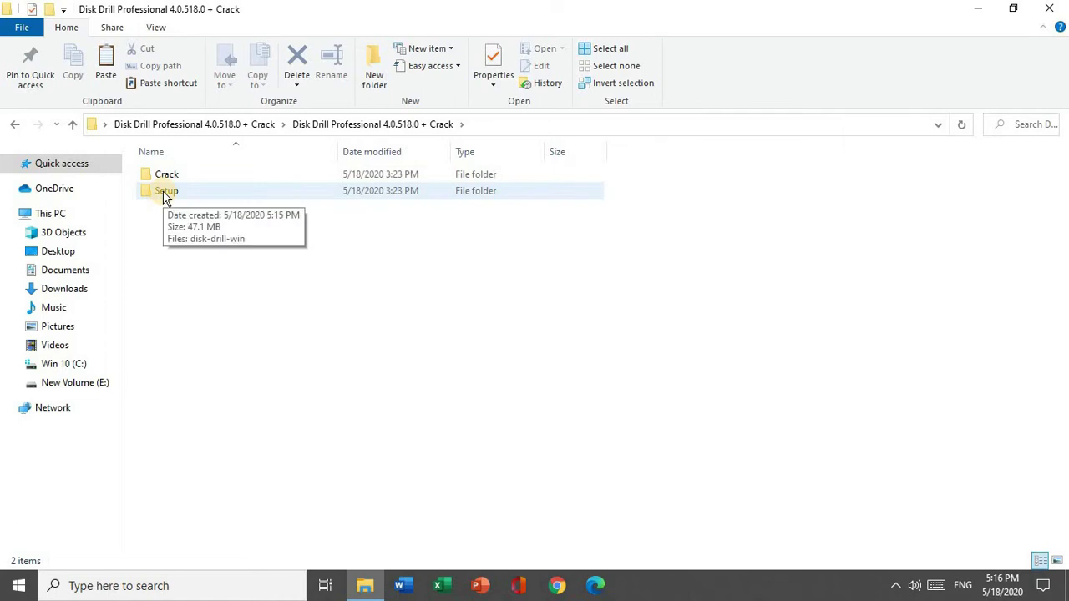
left_click(163, 195)
double_click(164, 196)
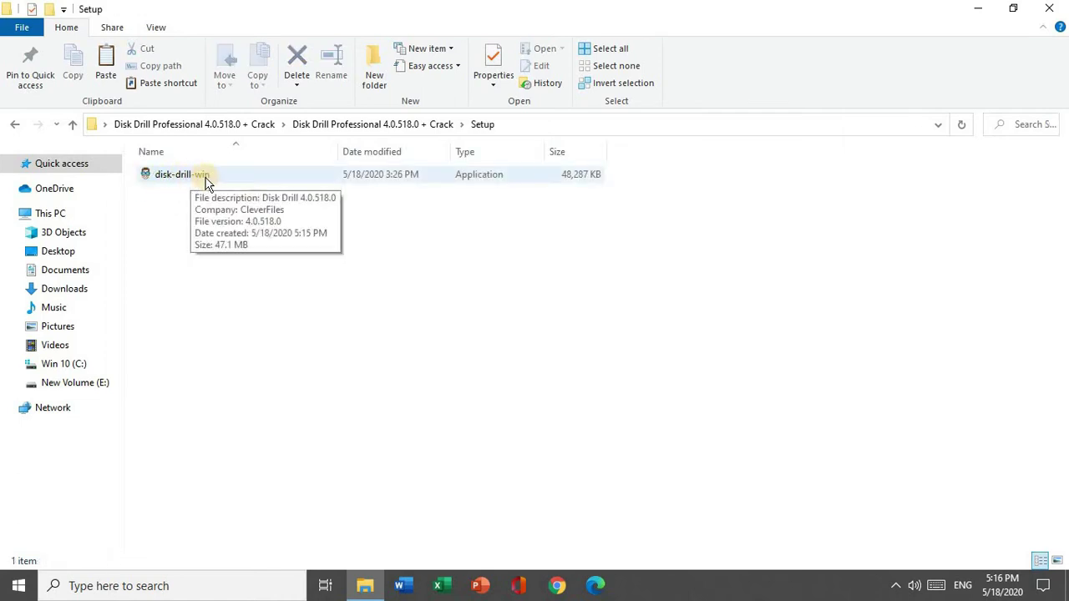
double_click(174, 178)
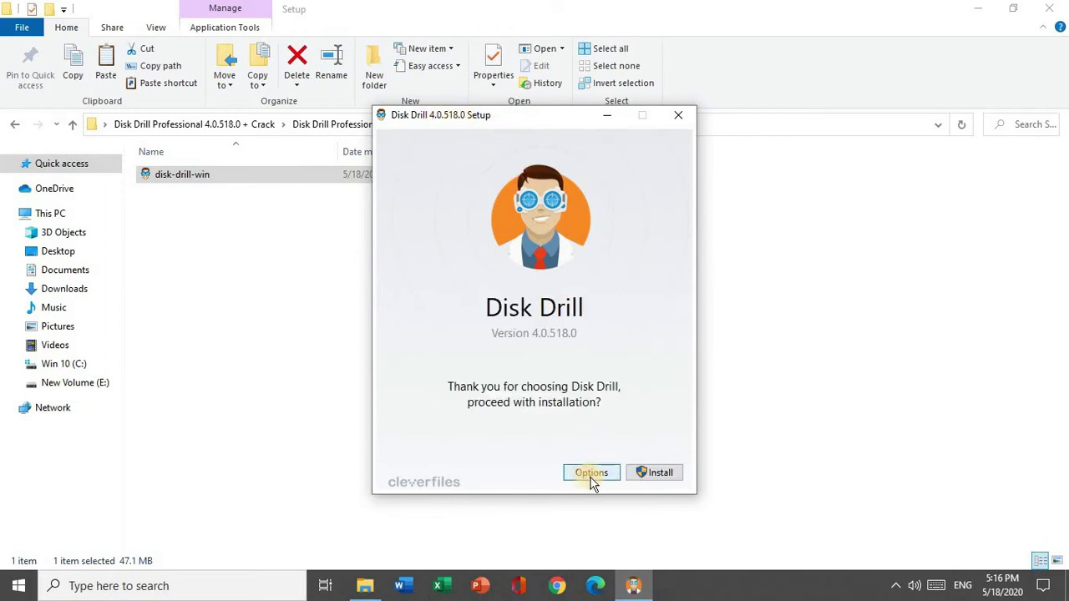
left_click(655, 476)
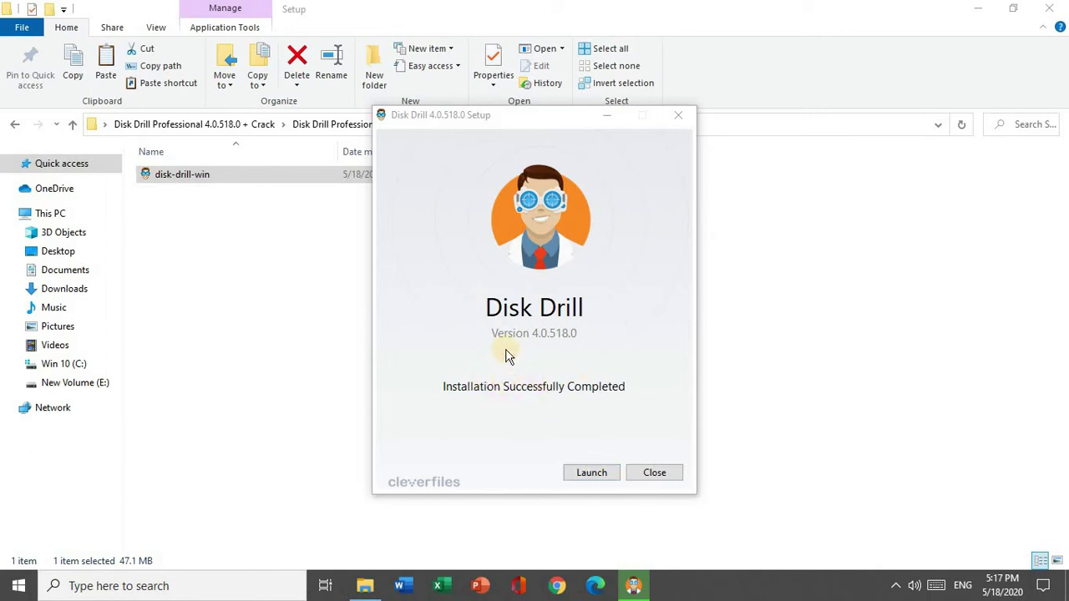
left_click(649, 473)
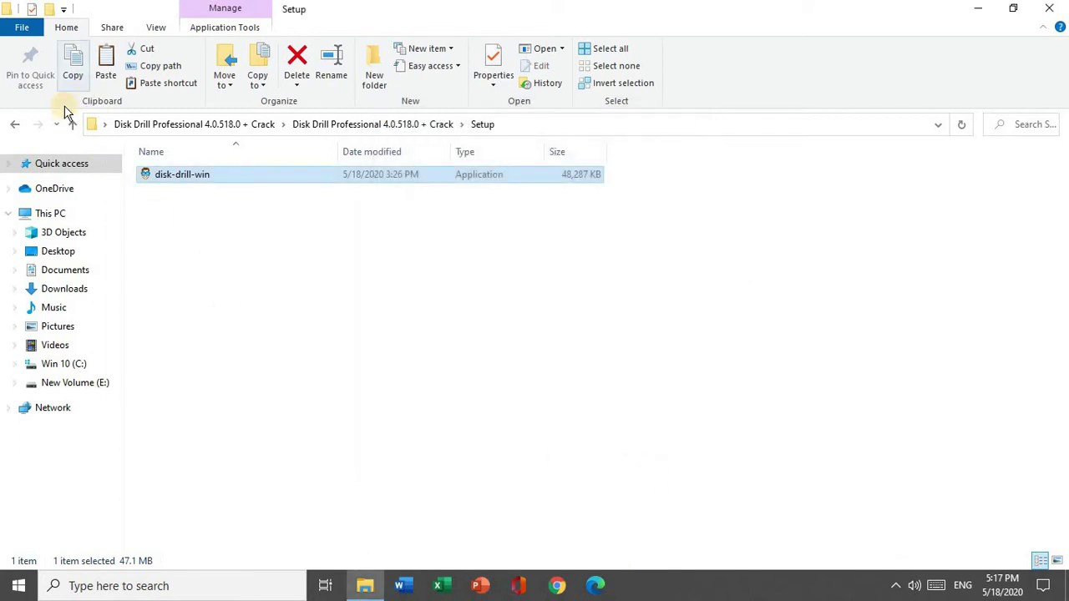
Return to the parent folder and open the Crack folder
left_click(74, 128)
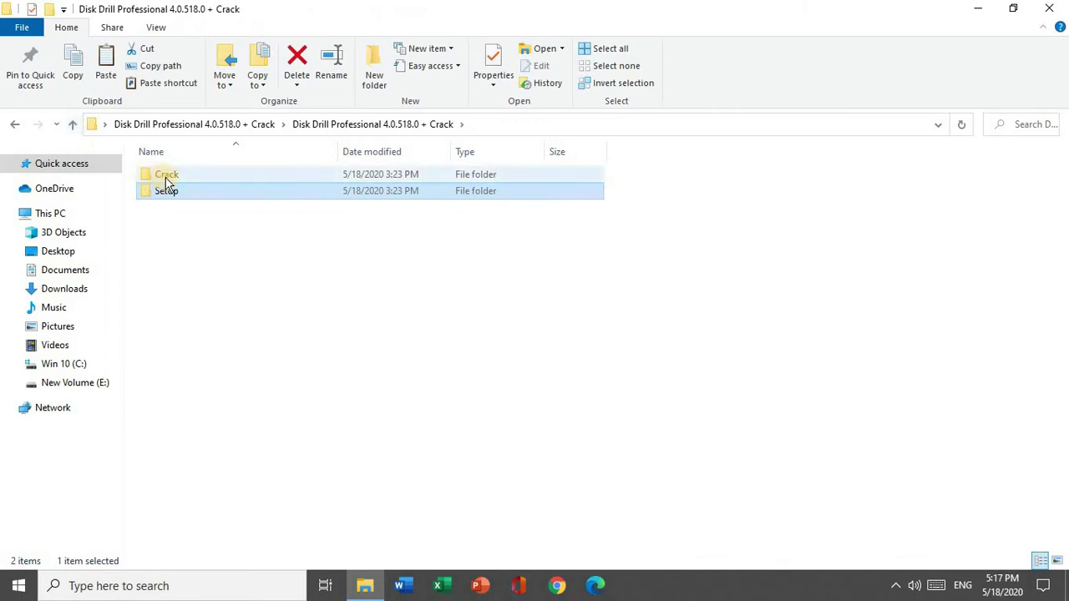
left_click(166, 179)
double_click(166, 183)
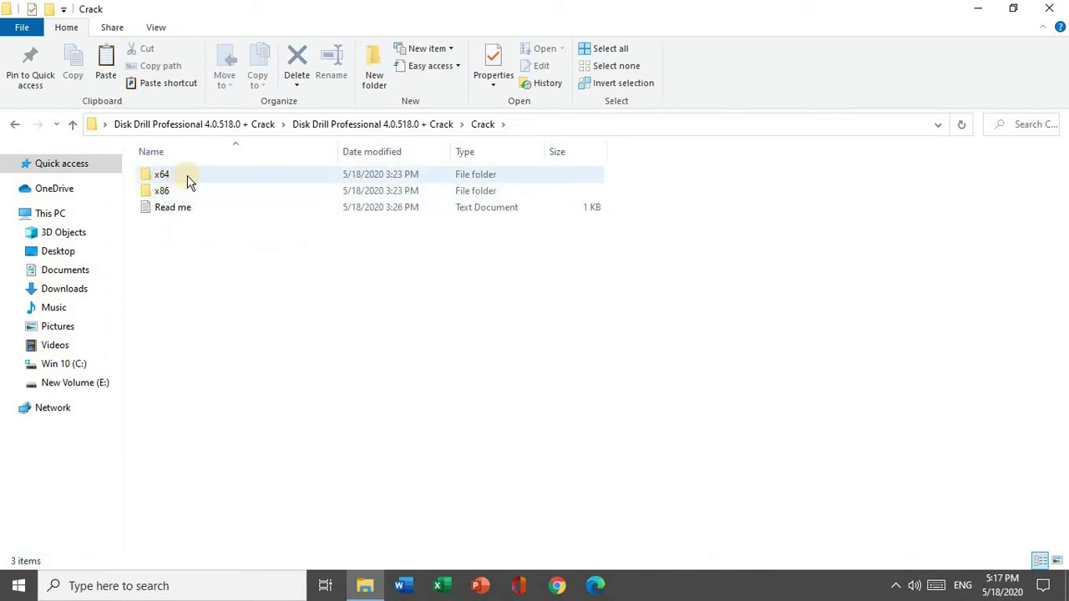
mouse_move(174, 199)
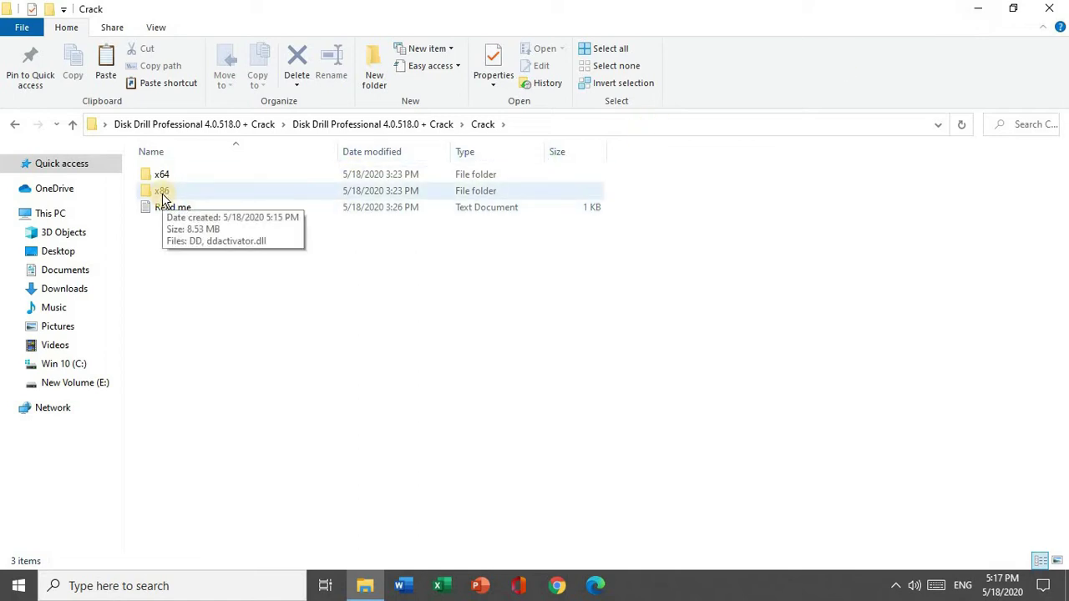
Shrink the folder window and check the computer's system type in the This PC properties, then close them
left_click(1014, 8)
left_click_drag(306, 83, 391, 18)
left_click(34, 50)
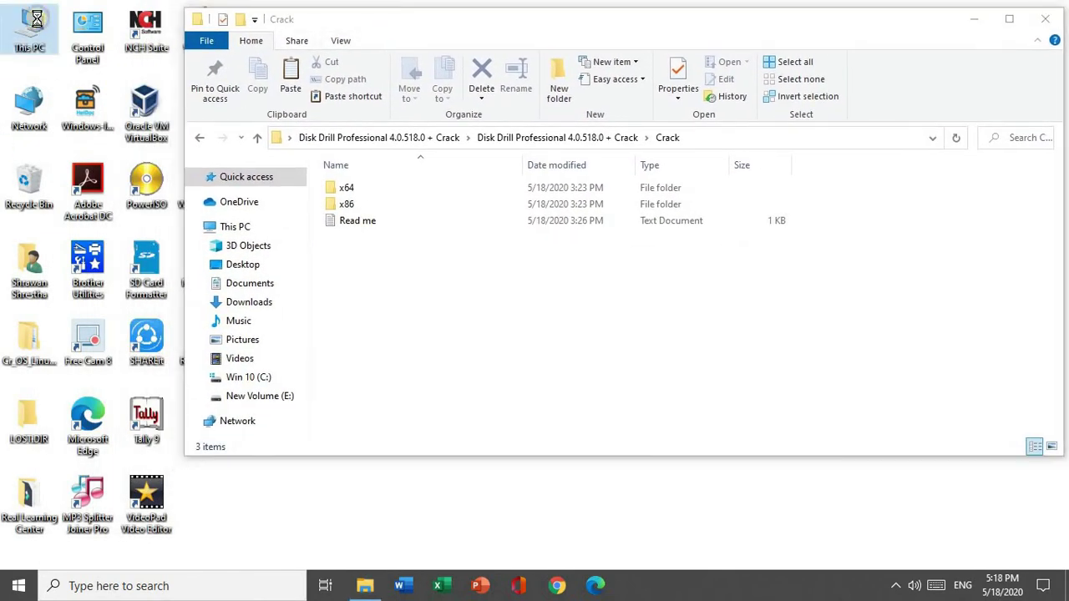
right_click(35, 62)
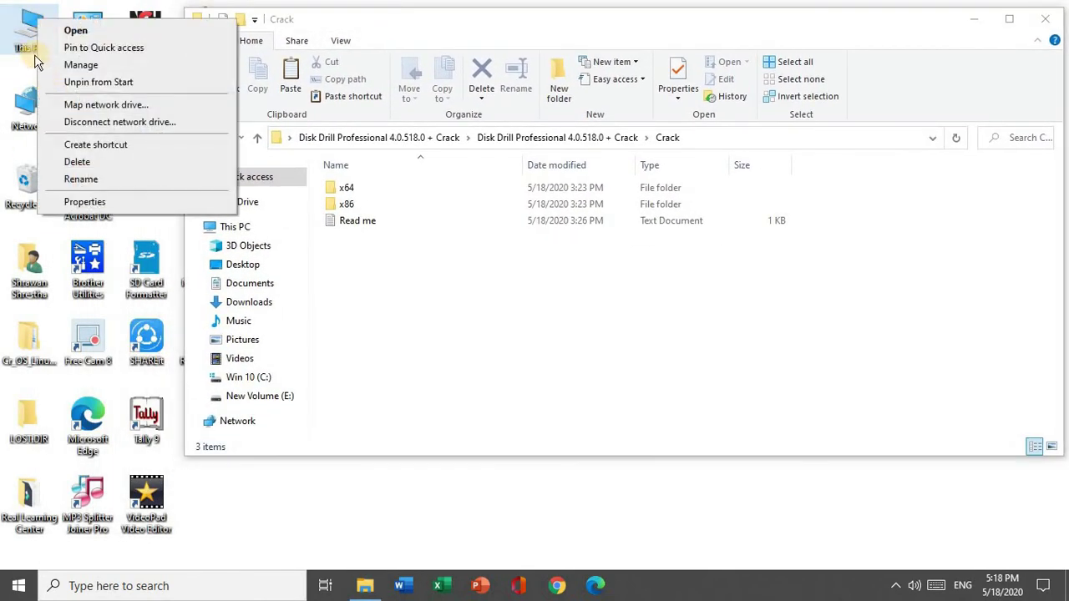
left_click(94, 201)
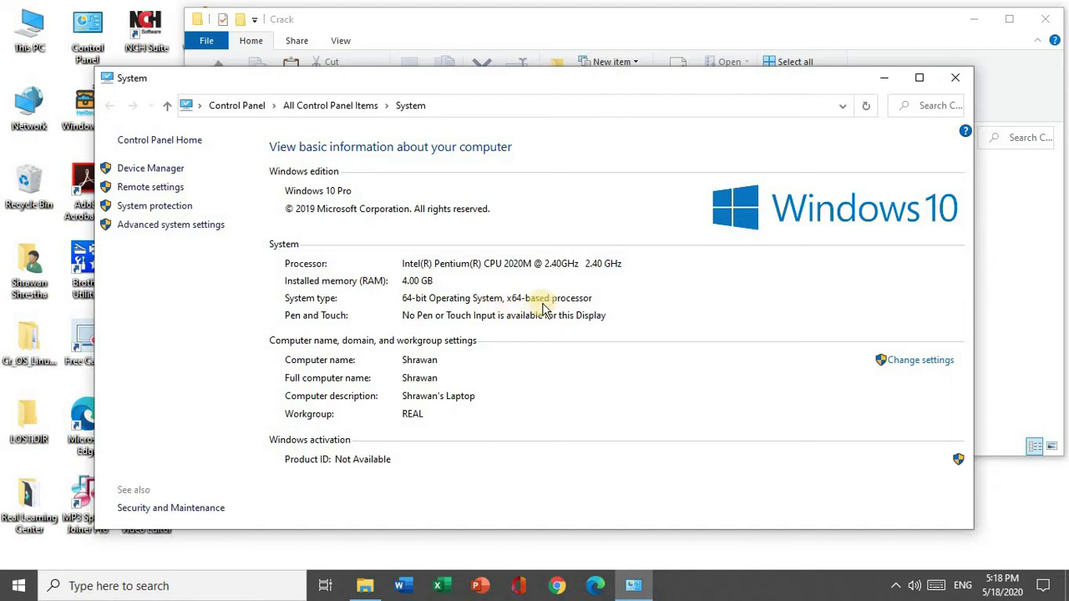
left_click(959, 78)
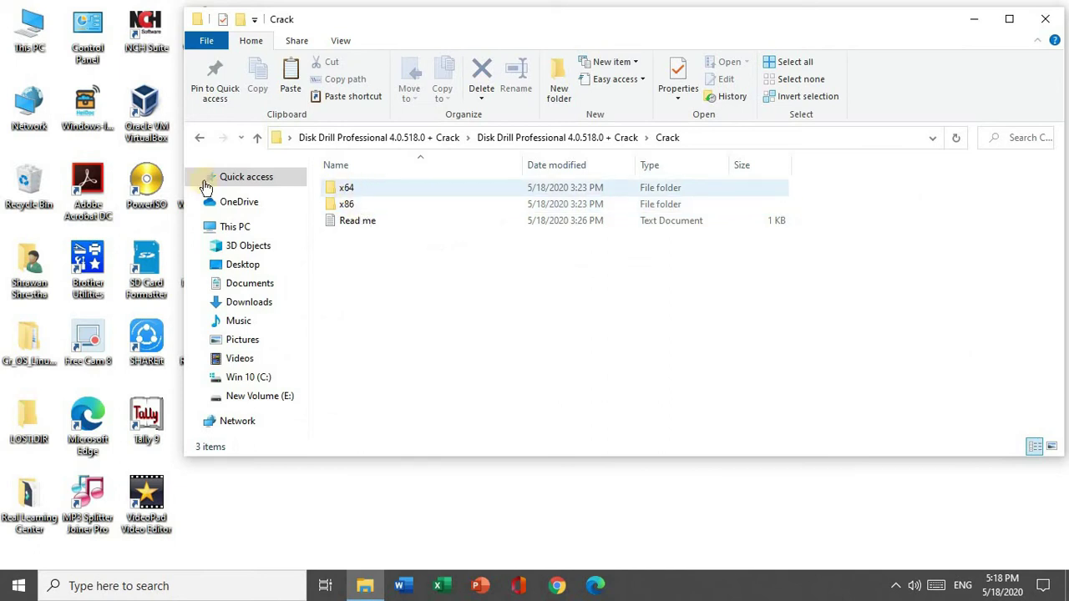
Copy the DD application and ddactivator.dll from the x64 folder and close the folder window
double_click(355, 192)
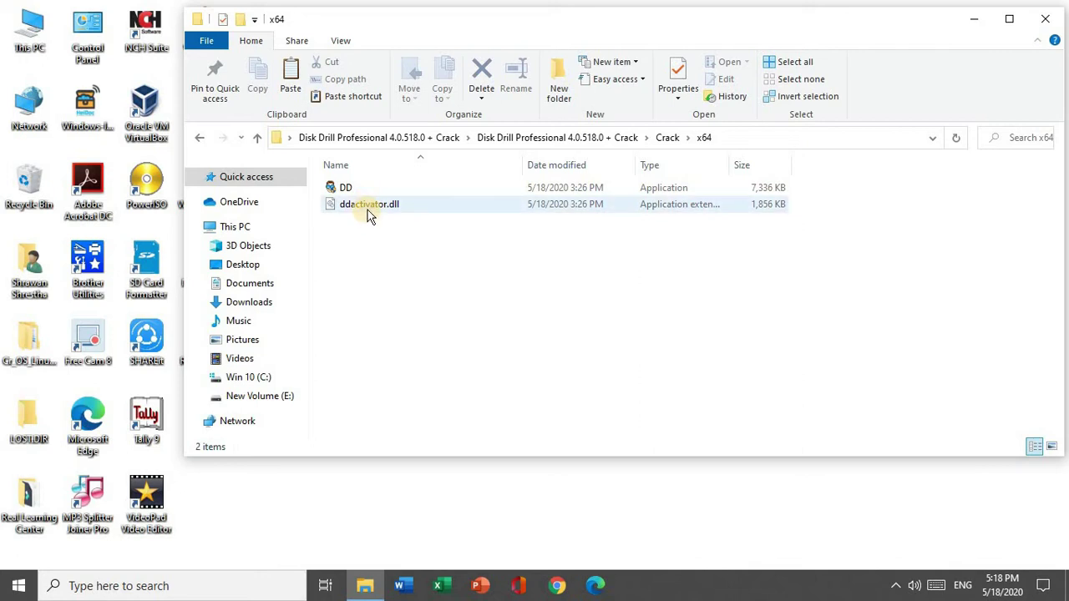
left_click_drag(365, 219, 351, 190)
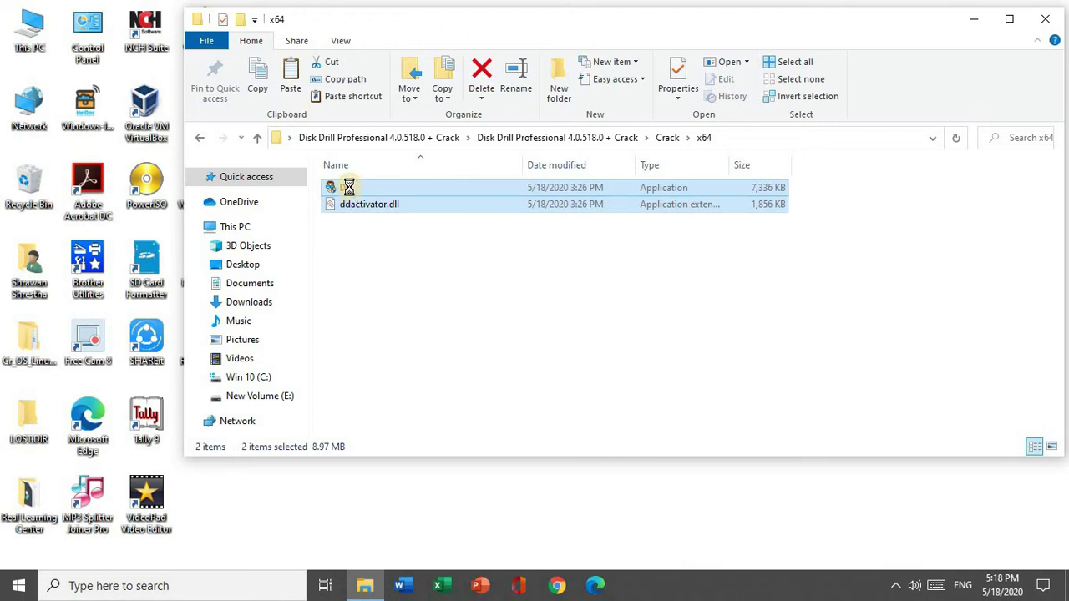
right_click(349, 190)
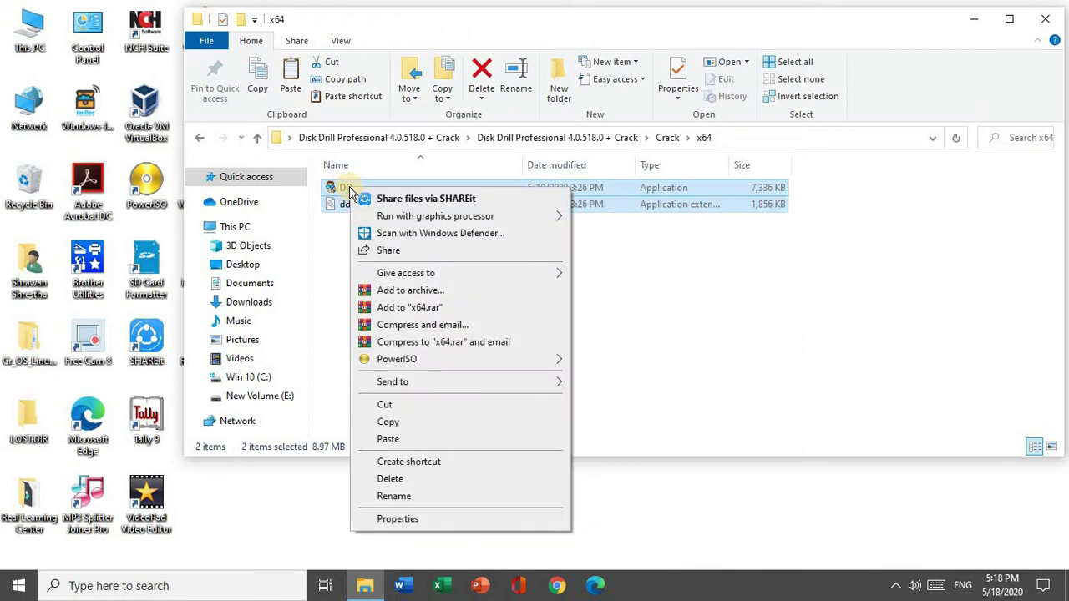
left_click(390, 420)
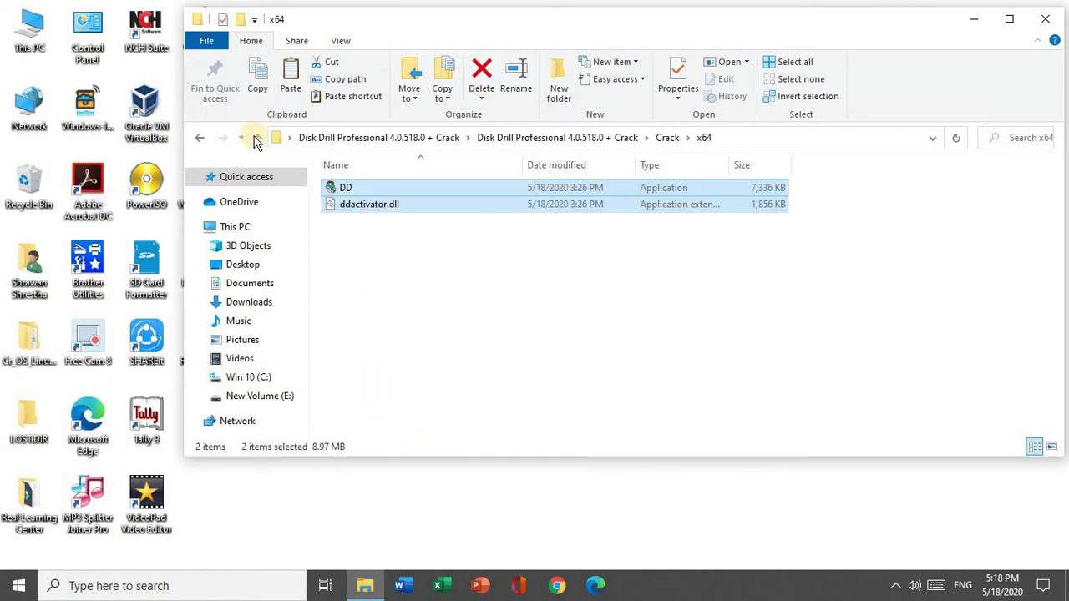
left_click(1044, 21)
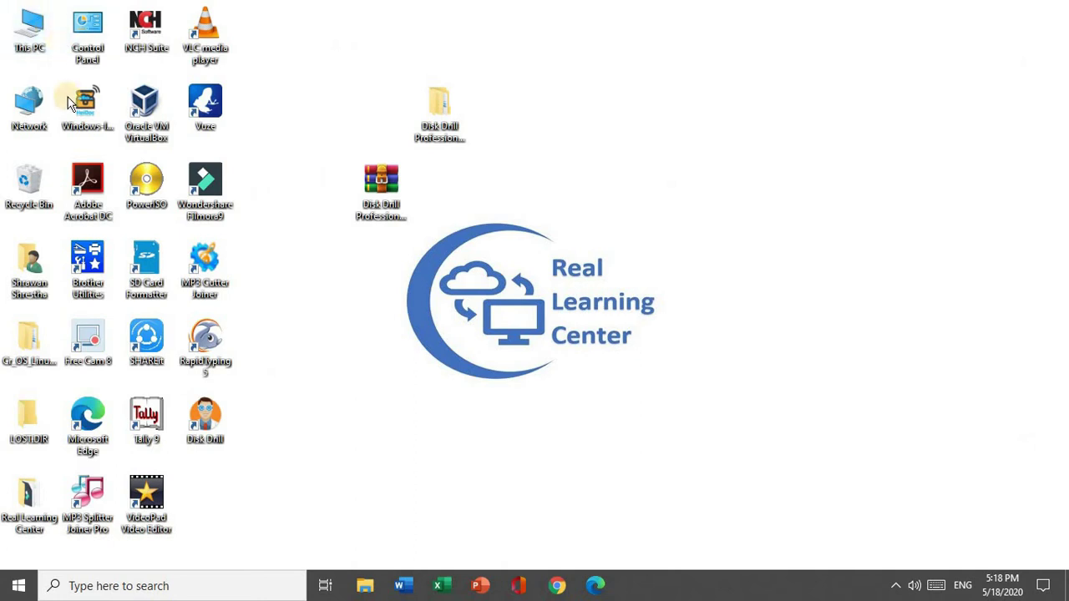
Open the installation folder C:\Program Files\CleverFiles\Disk Drill from This PC in a maximized window
left_click(37, 37)
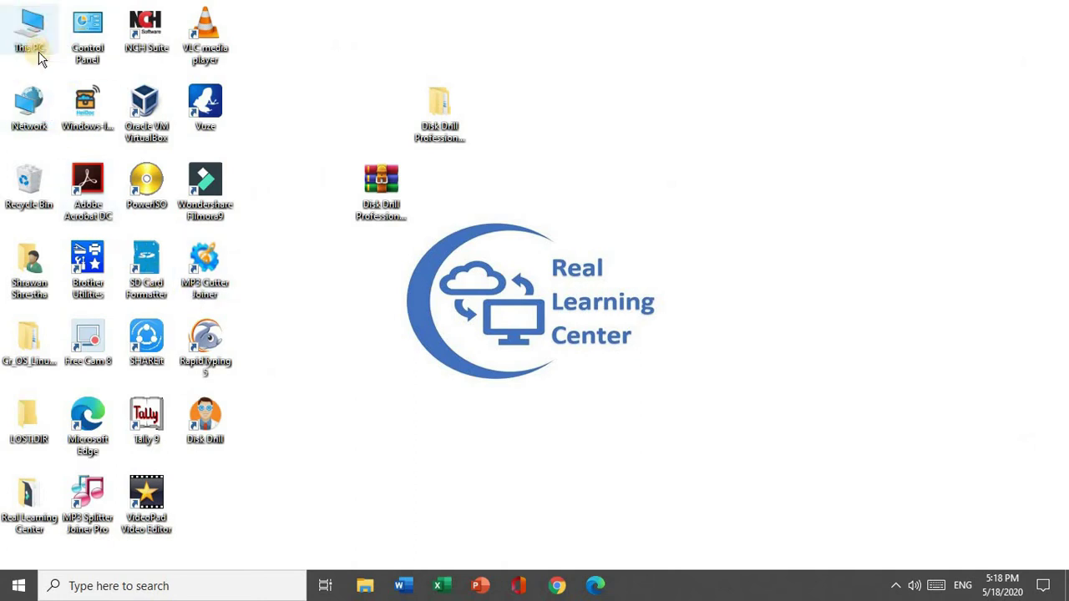
double_click(33, 38)
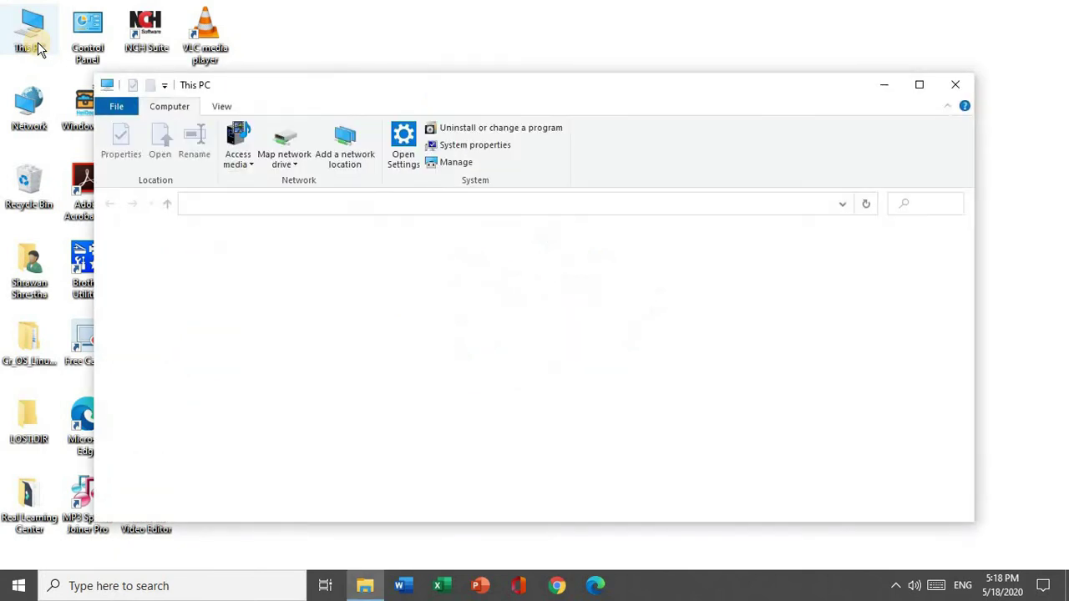
double_click(382, 84)
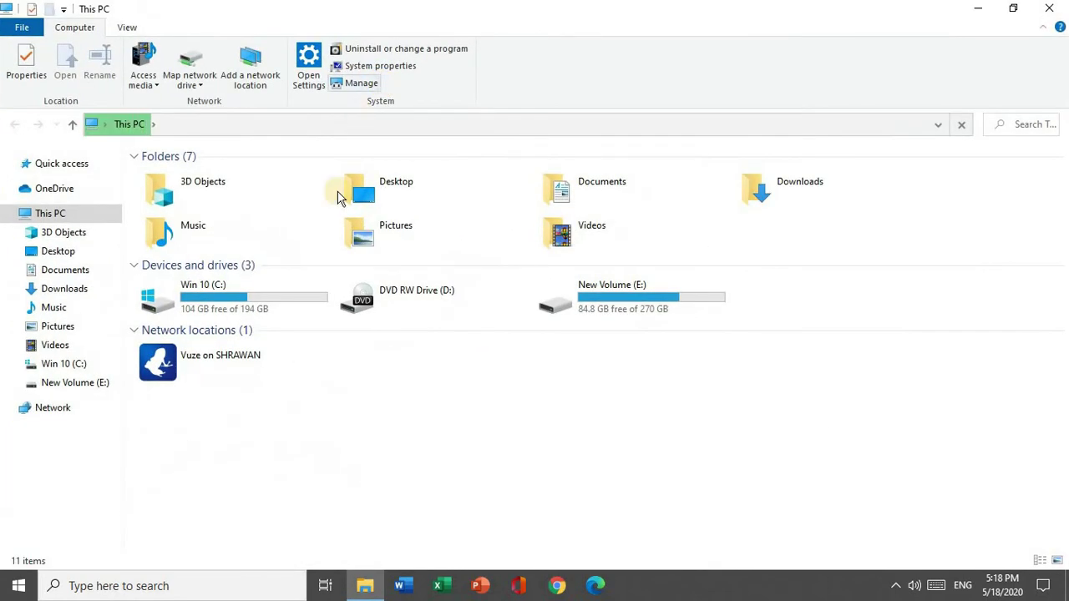
left_click(221, 292)
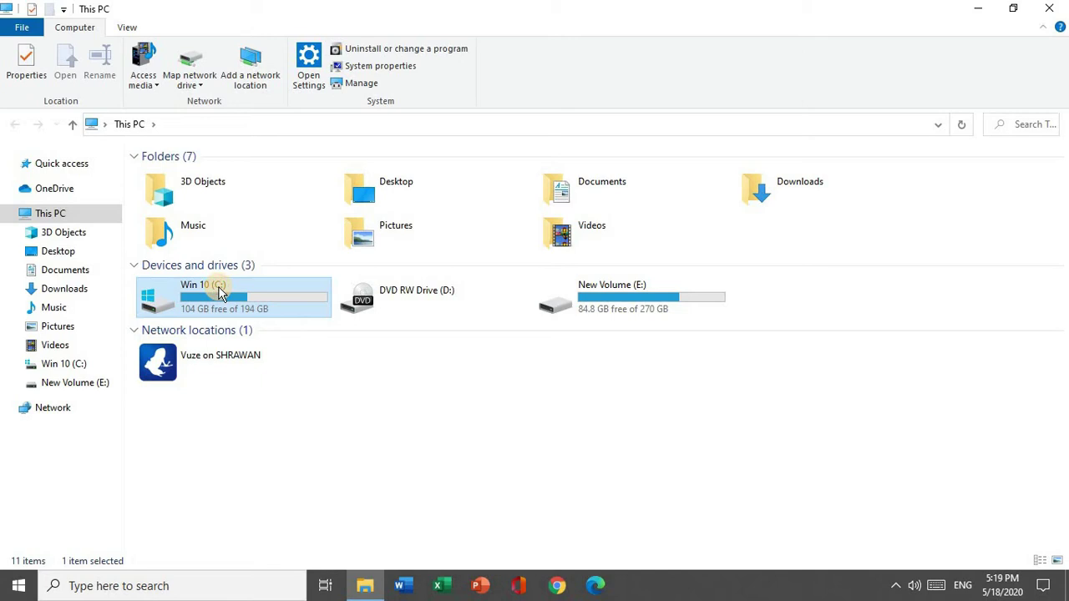
double_click(220, 292)
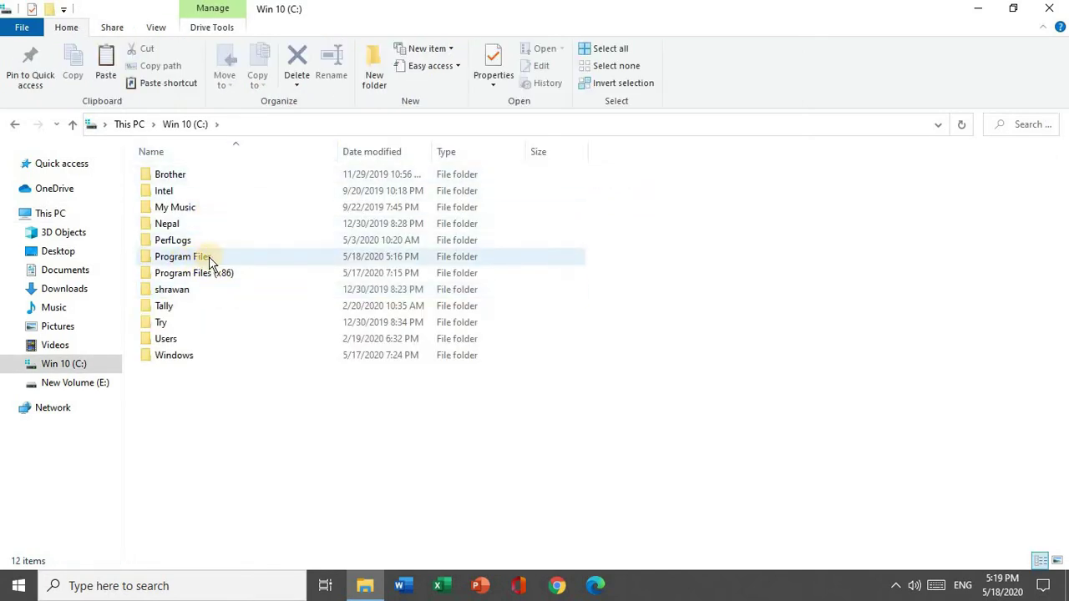
left_click(199, 261)
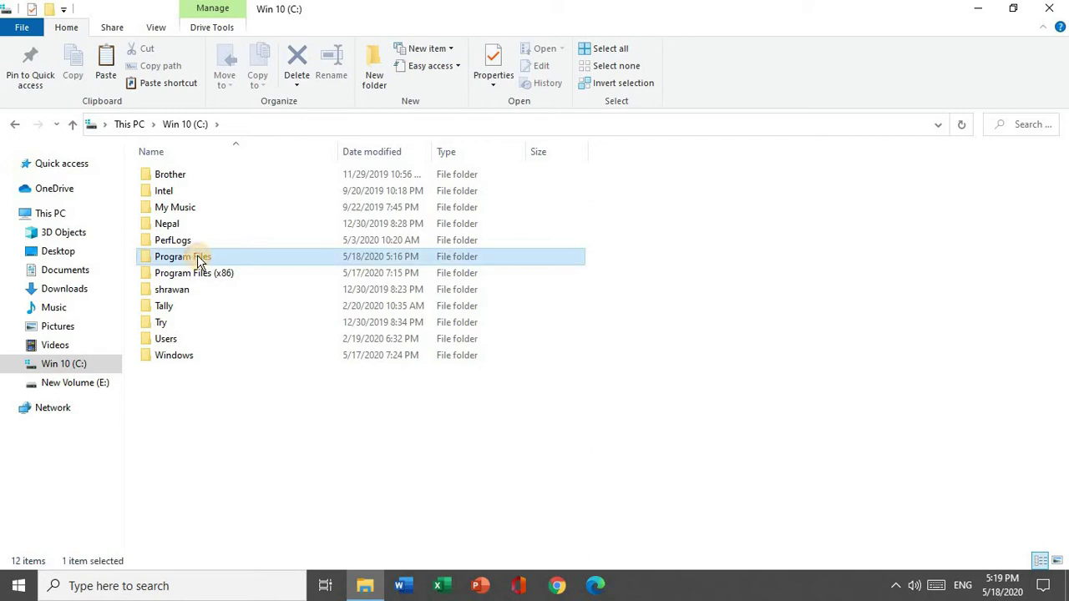
double_click(199, 259)
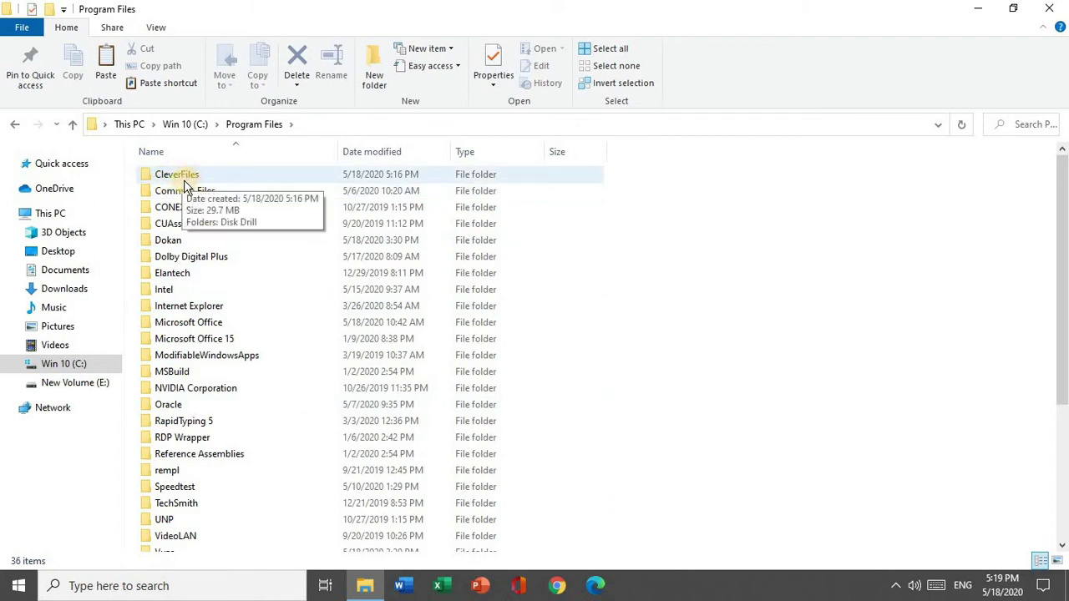
double_click(180, 179)
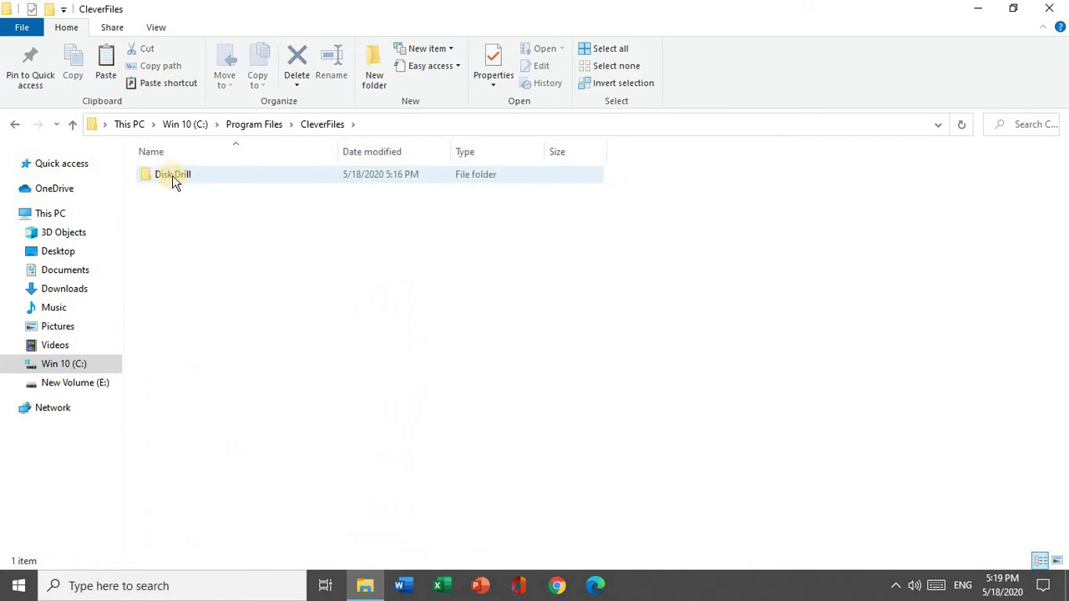
left_click(171, 177)
double_click(171, 178)
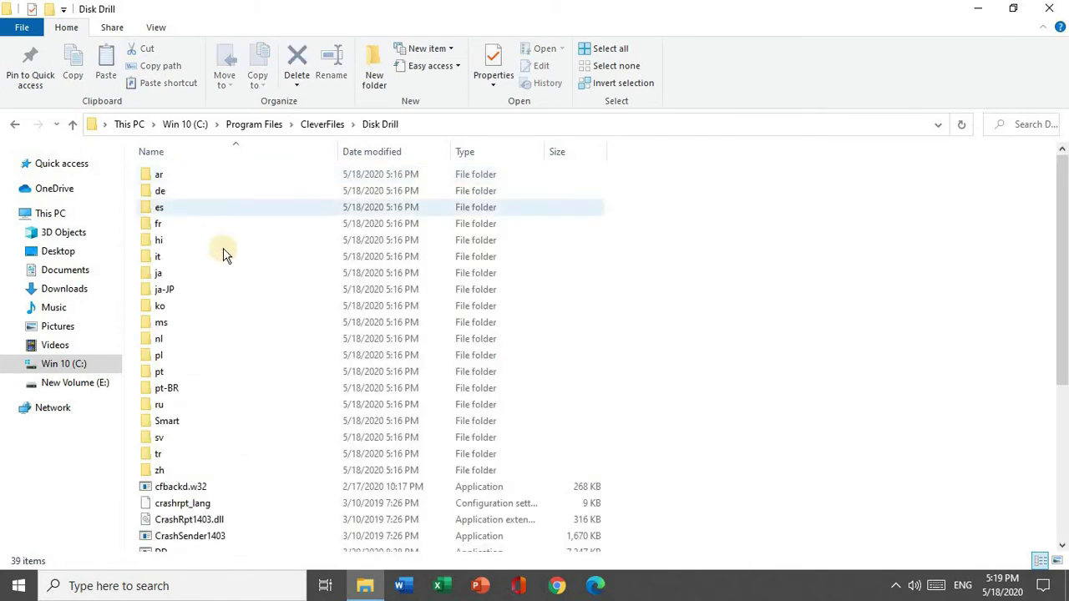
Paste the copied DD application and ddactivator.dll into the Disk Drill installation folder
scroll(231, 255, "down", 5)
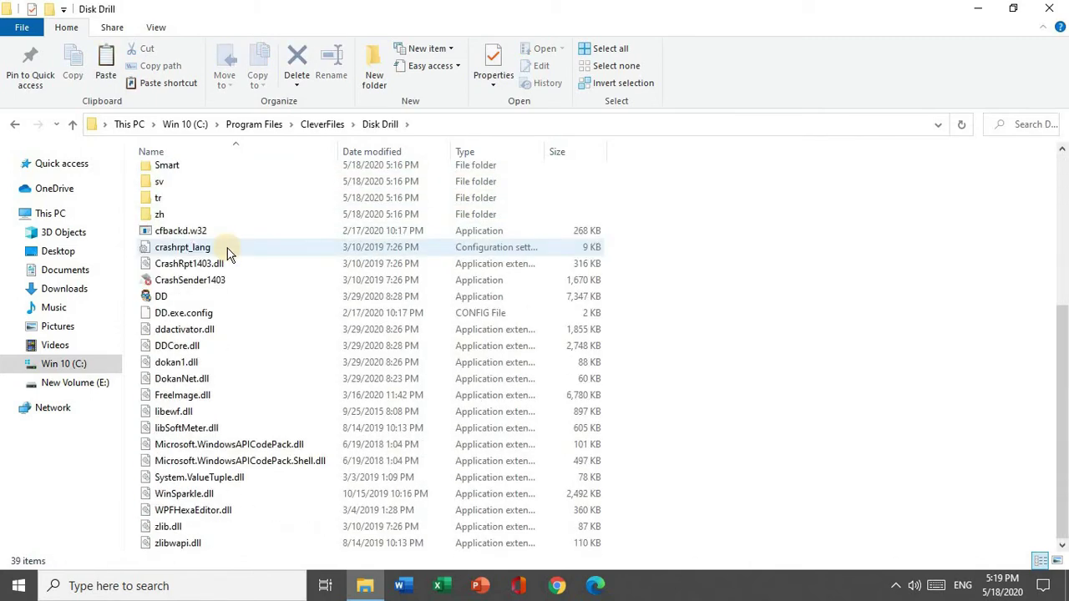
scroll(224, 293, "up", 4)
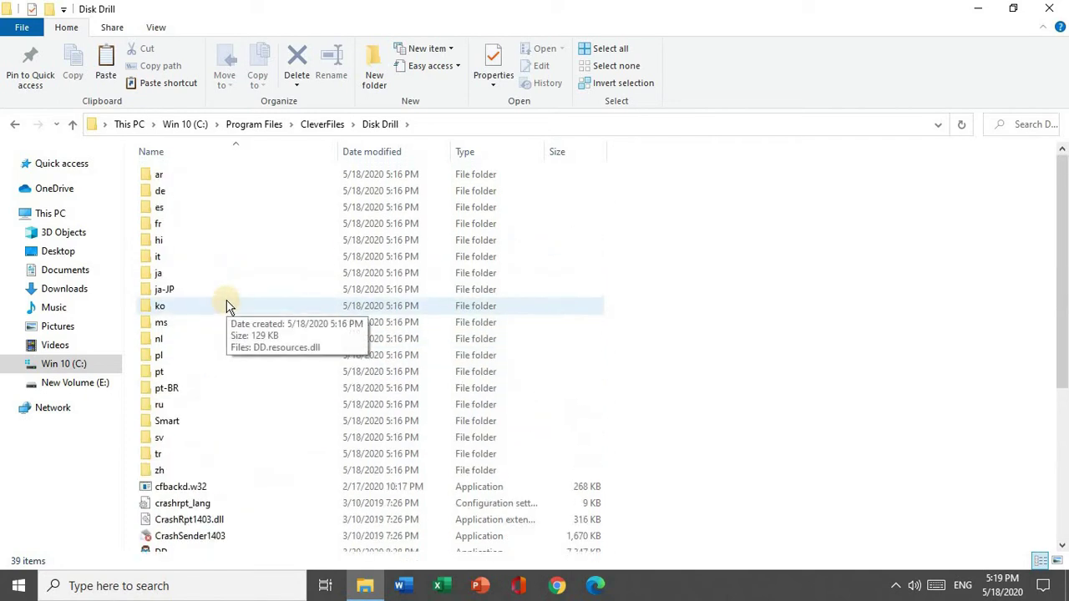
scroll(226, 303, "down", 5)
right_click(645, 240)
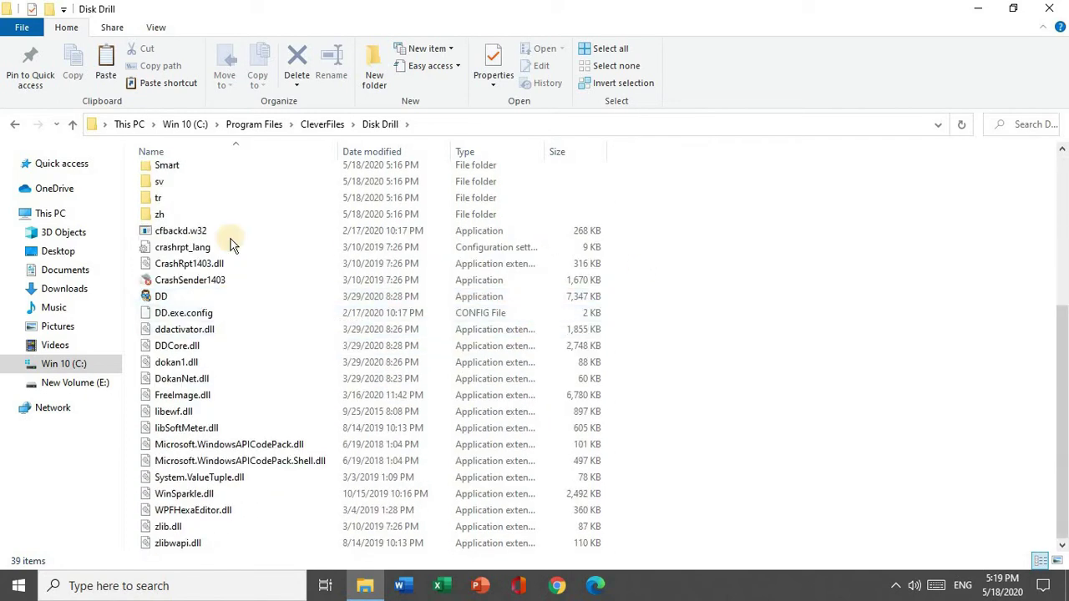
left_click(163, 217)
right_click(165, 215)
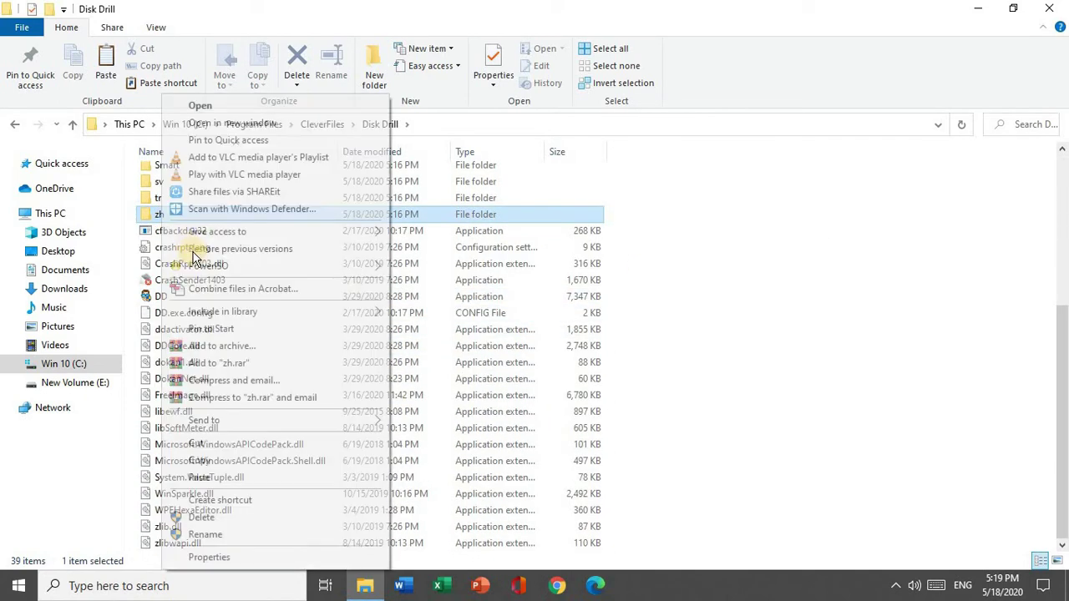
left_click(658, 226)
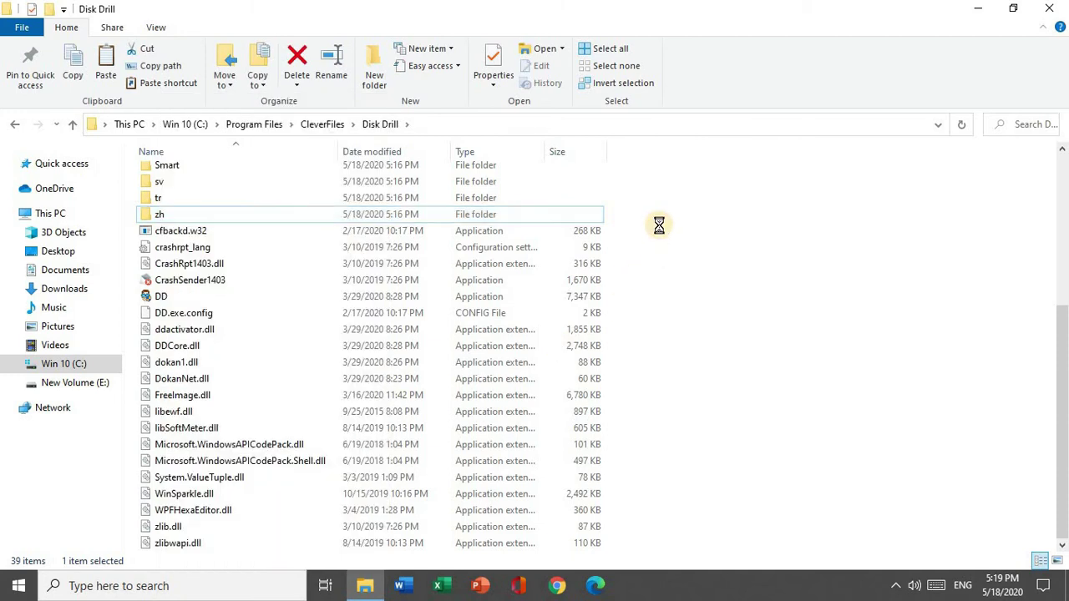
right_click(659, 228)
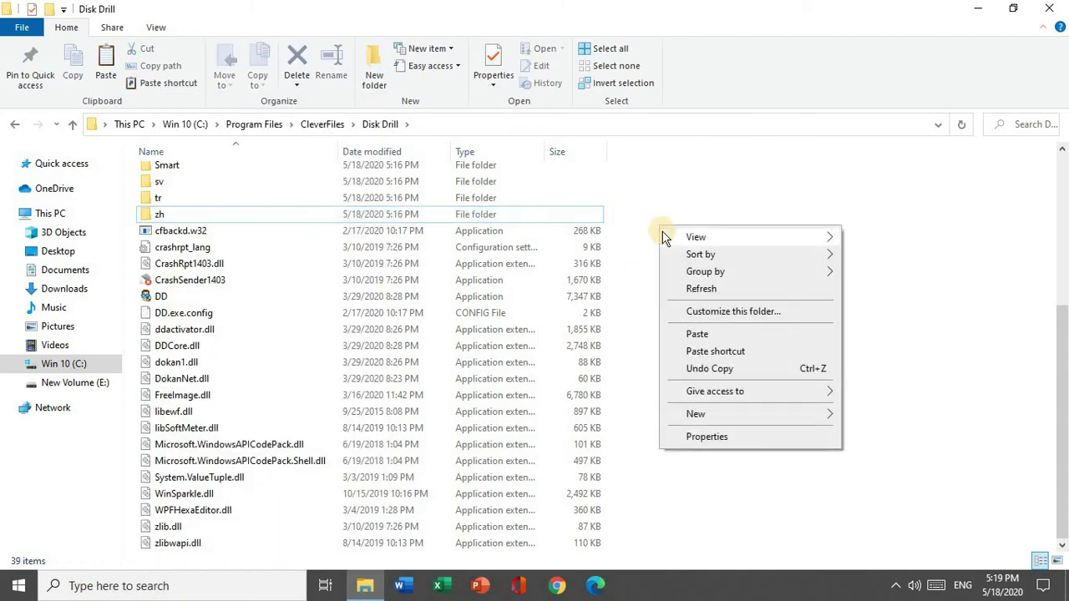
left_click(697, 335)
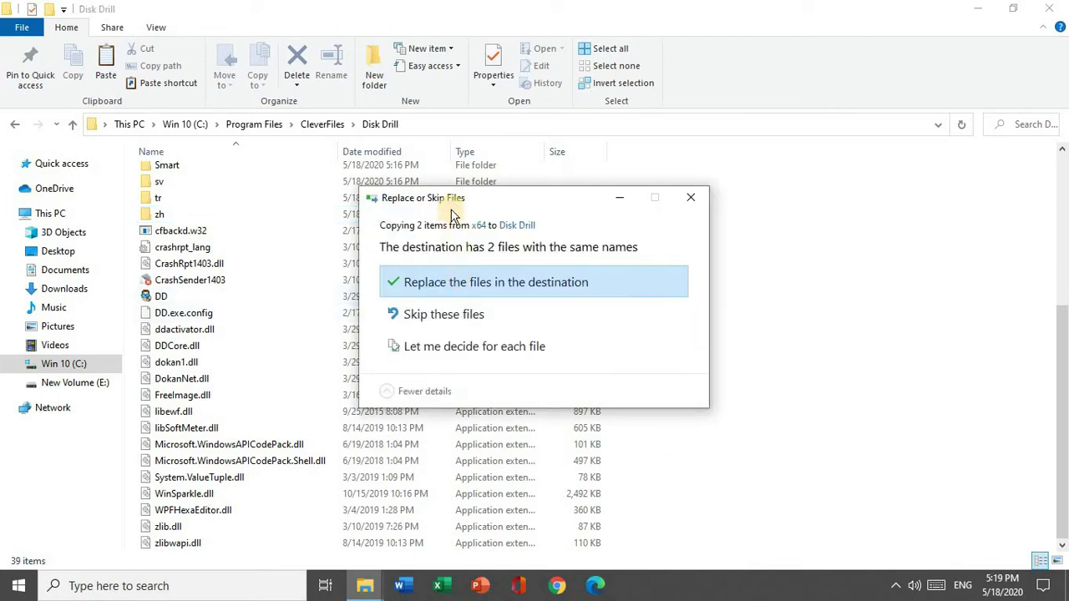
Replace the two same-named files in the destination, granting administrator permission for all current items, and close the folder window
left_click_drag(451, 213, 326, 118)
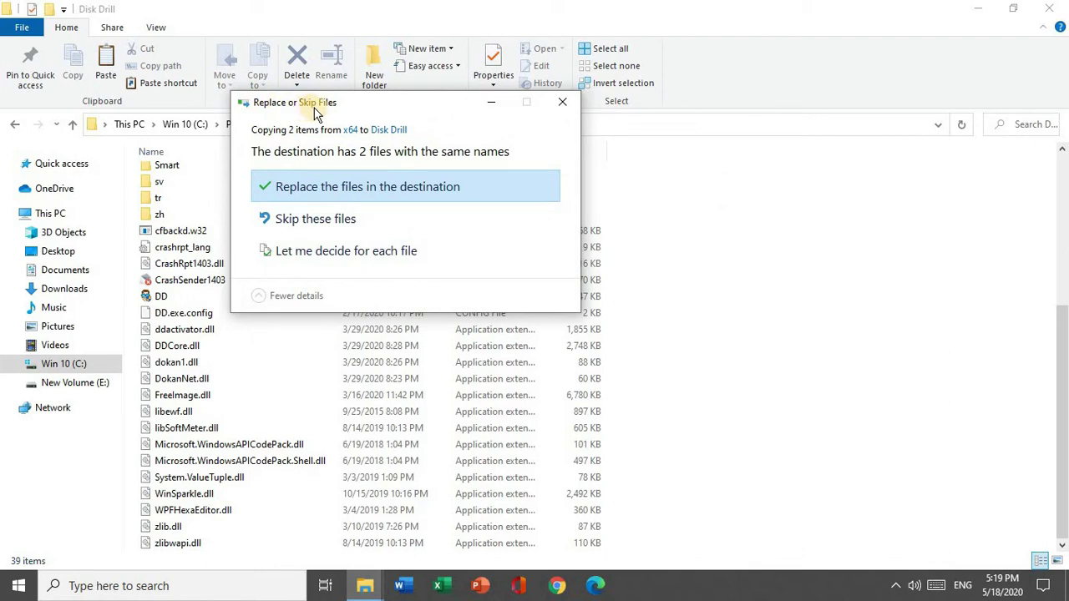
left_click(347, 187)
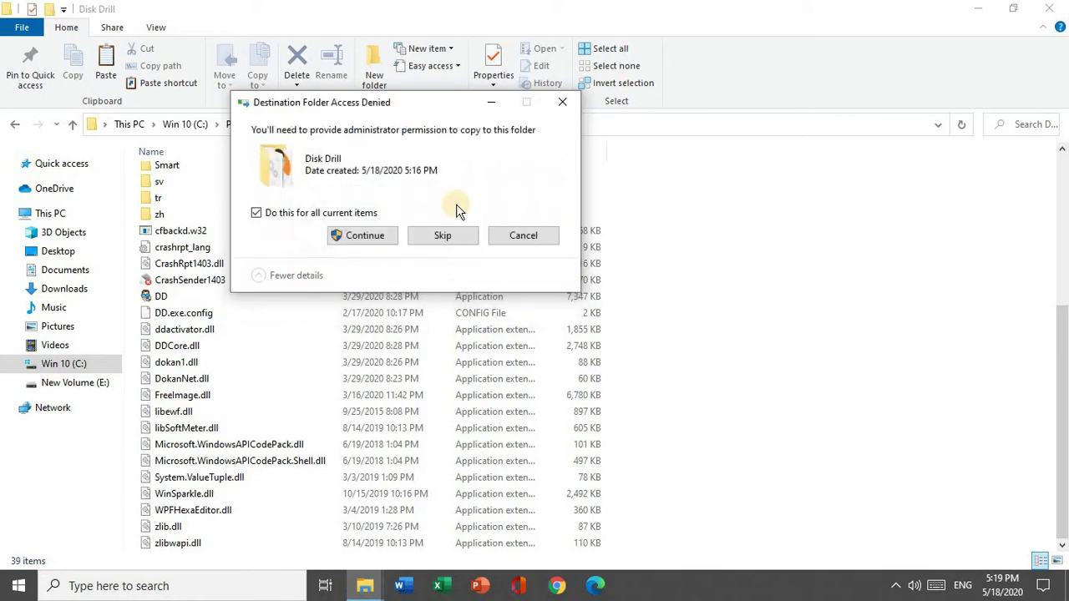
left_click(367, 237)
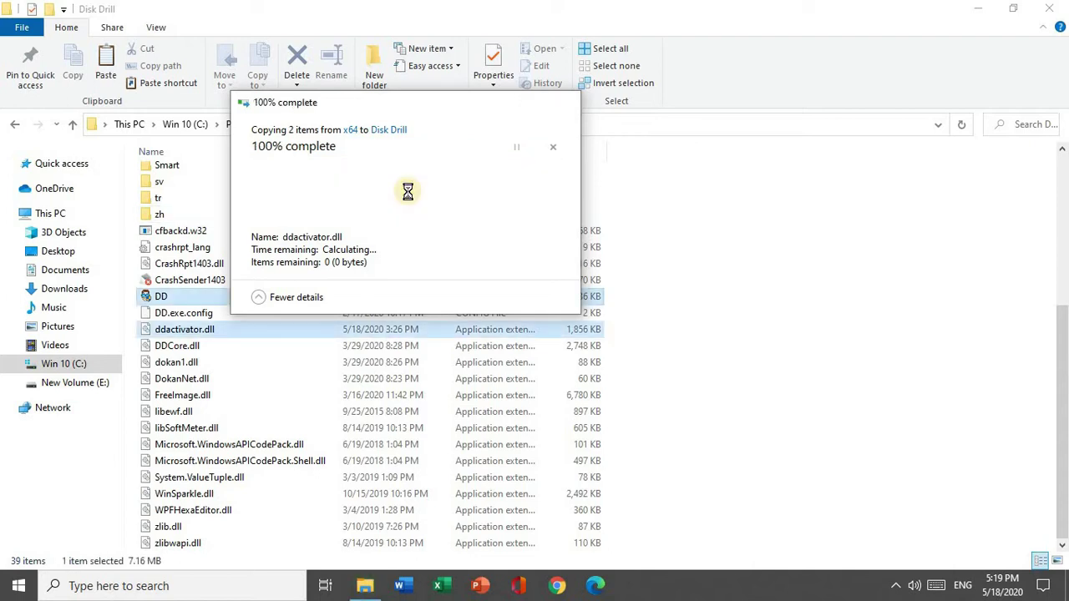
left_click(1050, 8)
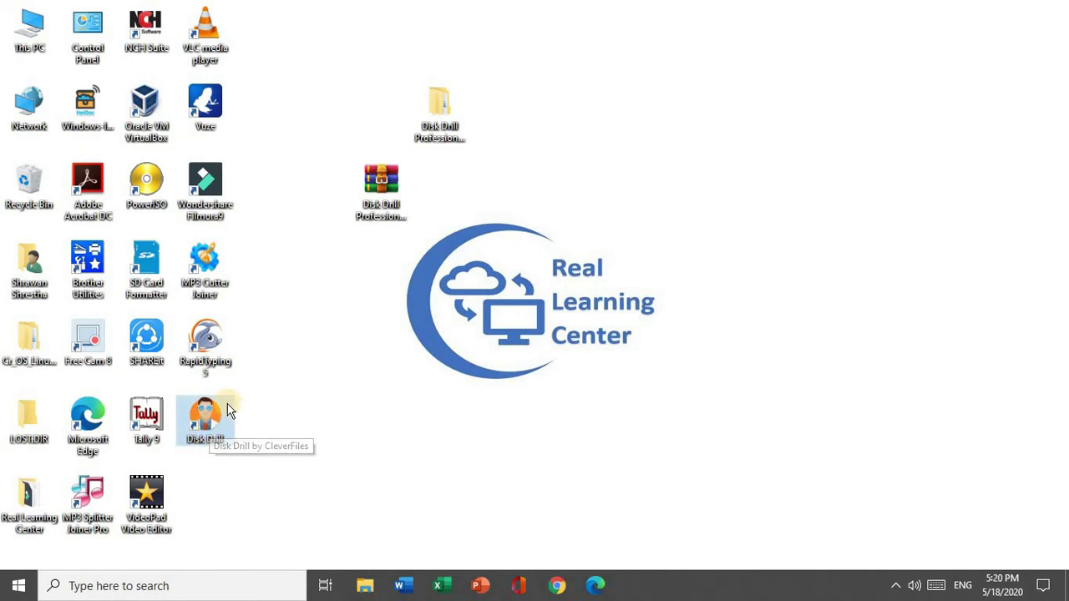
Launch Disk Drill from its desktop shortcut and reposition its window on the desktop
left_click(382, 186)
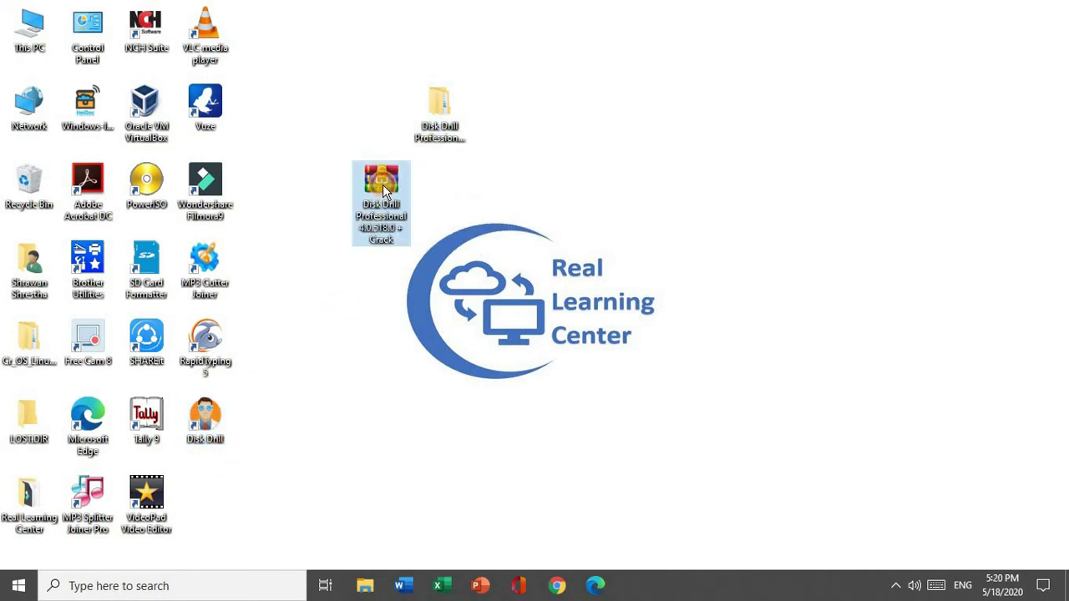
left_click(439, 107)
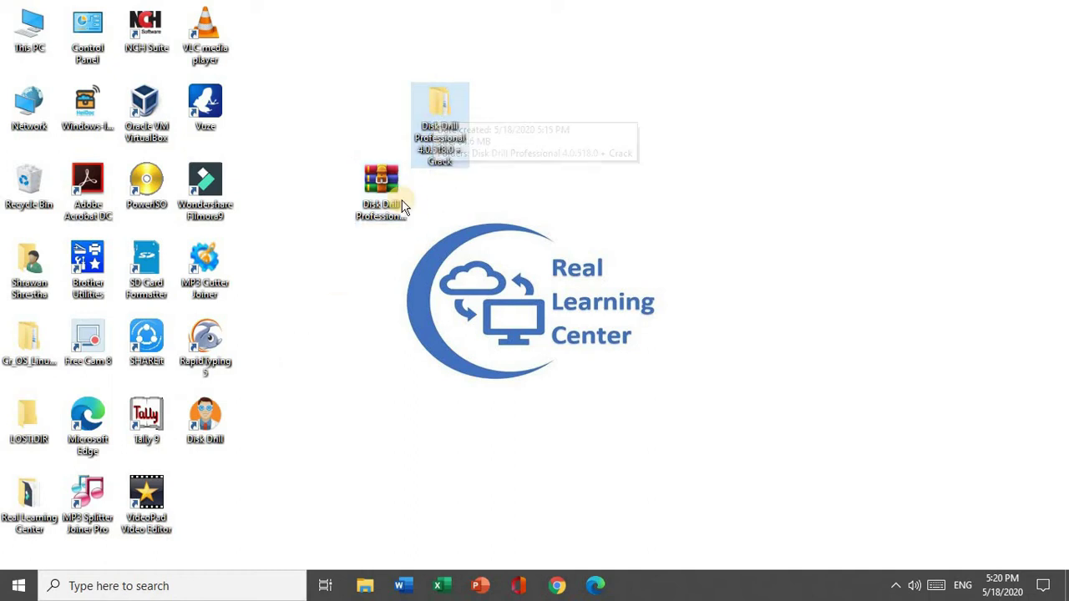
left_click(219, 431)
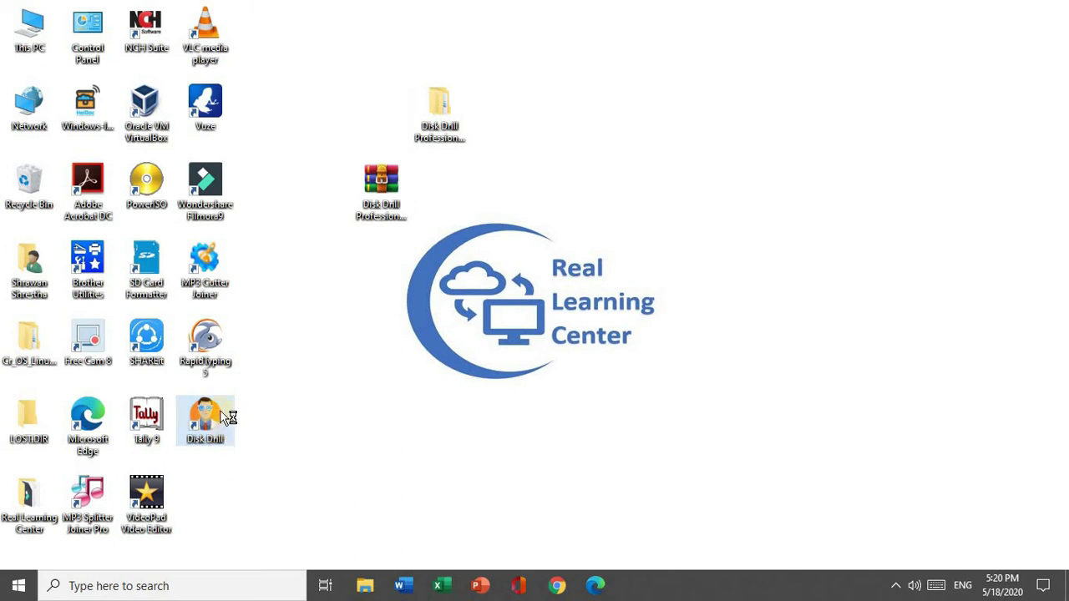
left_click(435, 408)
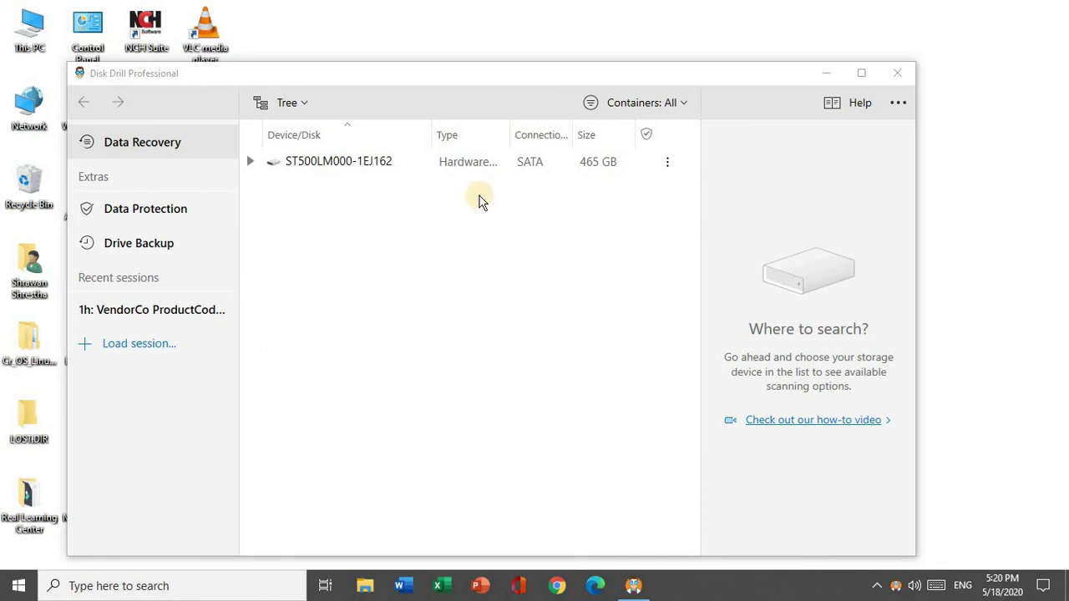
left_click(489, 85)
left_click_drag(488, 85, 604, 54)
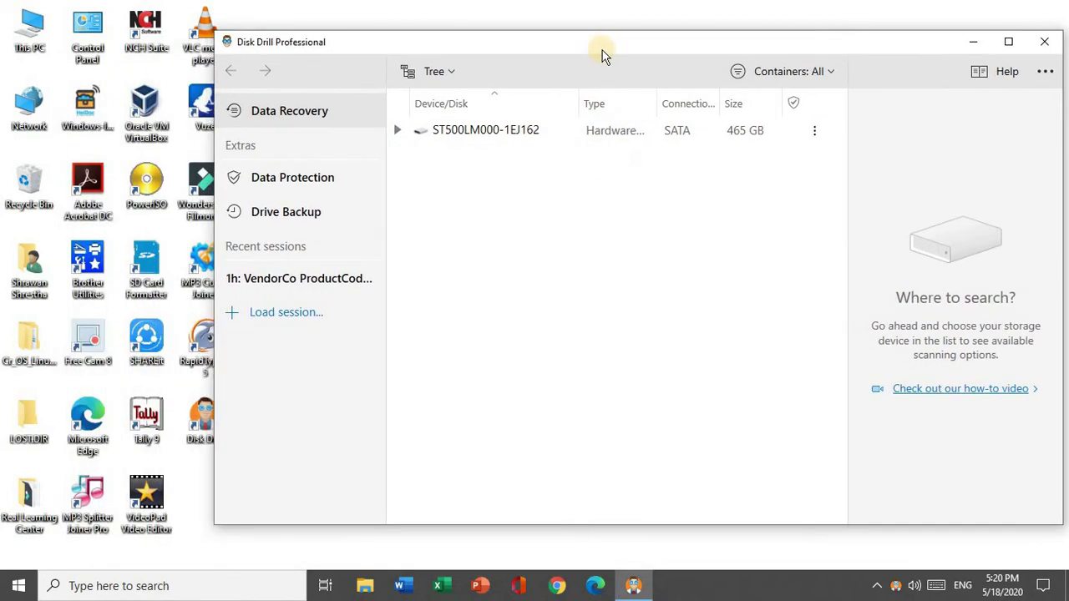
Expand the ST500LM000-1EJ162 disk to list its volumes and dismiss the Recovery Vault tip
left_click(399, 136)
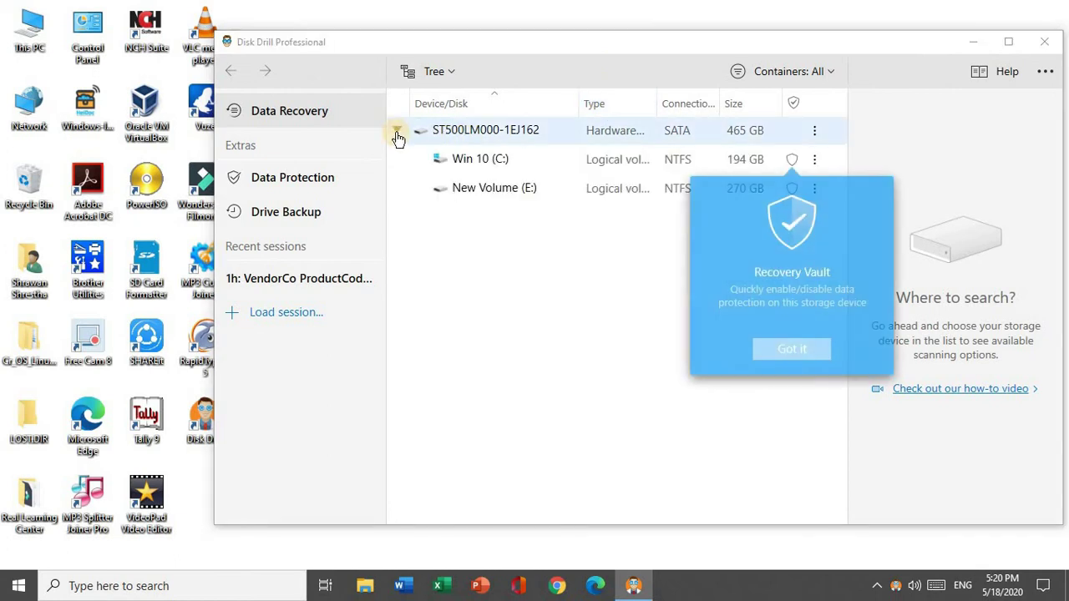
left_click(794, 351)
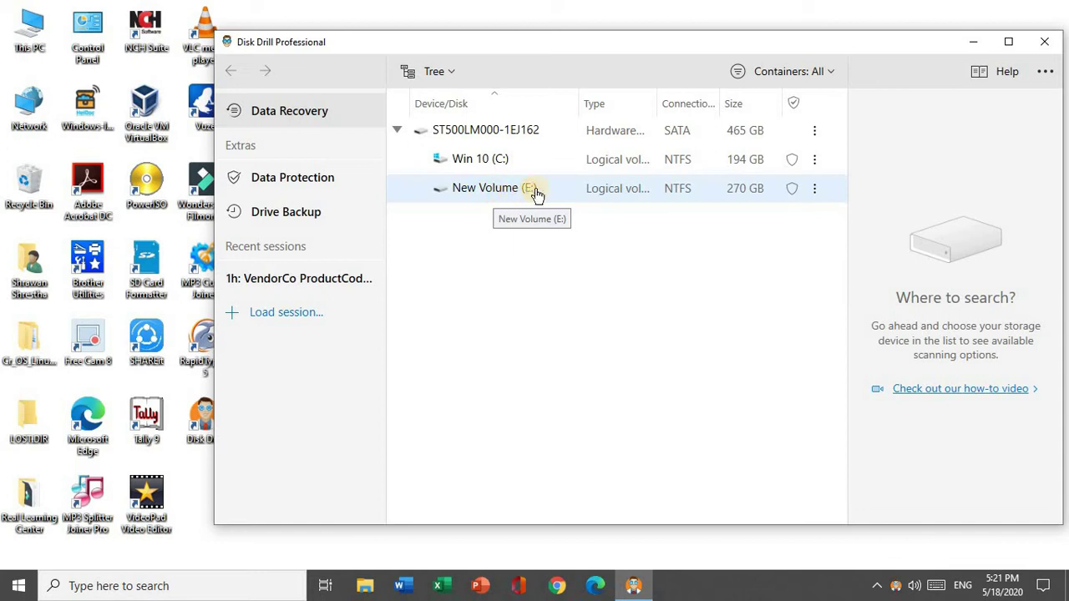
key("Up")
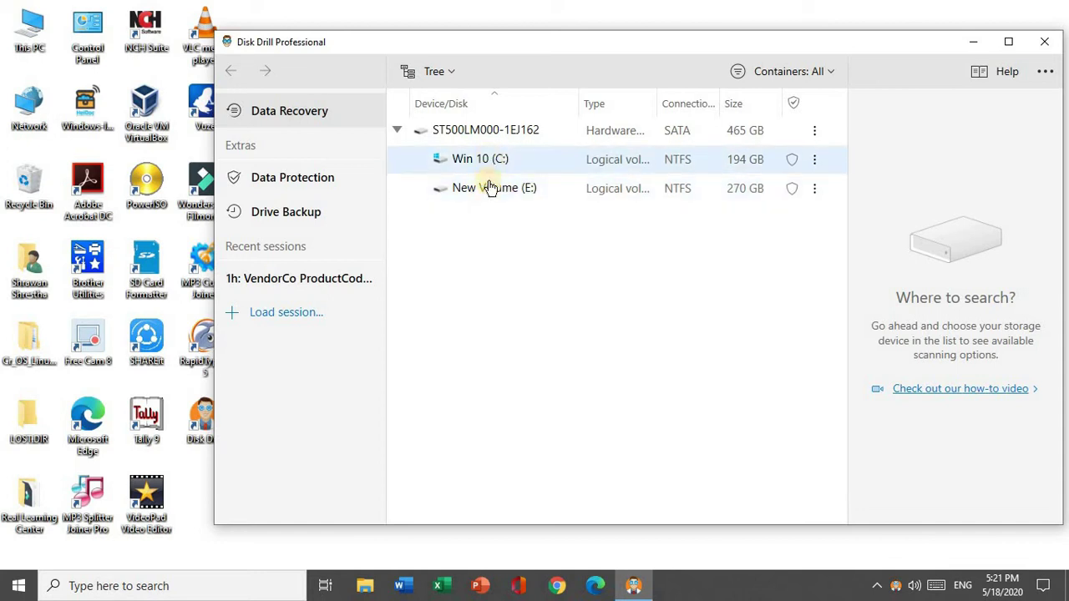
left_click(732, 140)
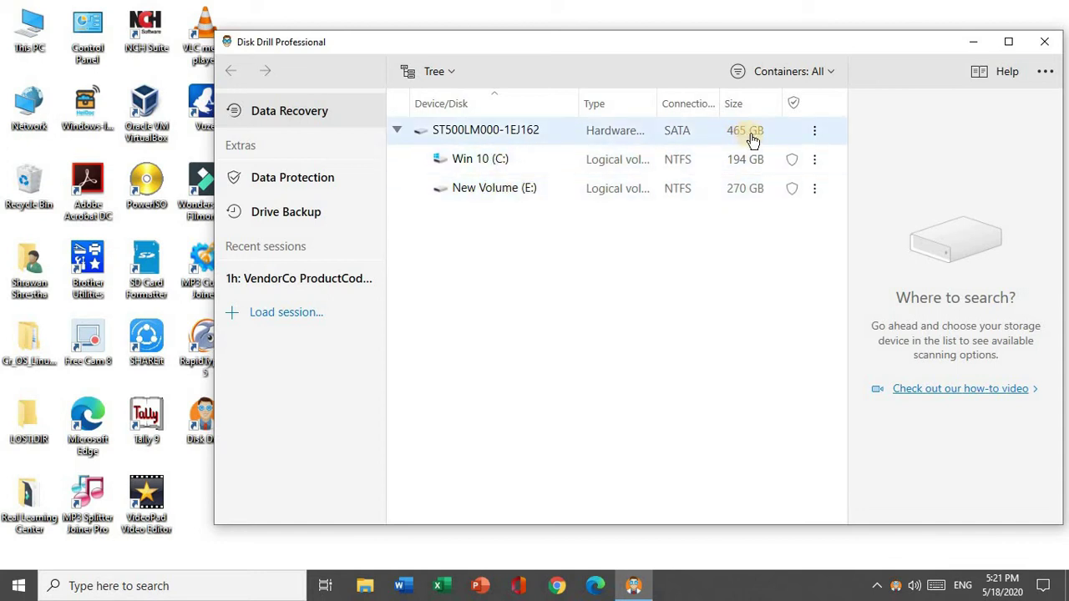
Examine the recovery options for the ST500LM000-1EJ162 disk and New Volume (E:), collapse the disk, and close Disk Drill
left_click(399, 133)
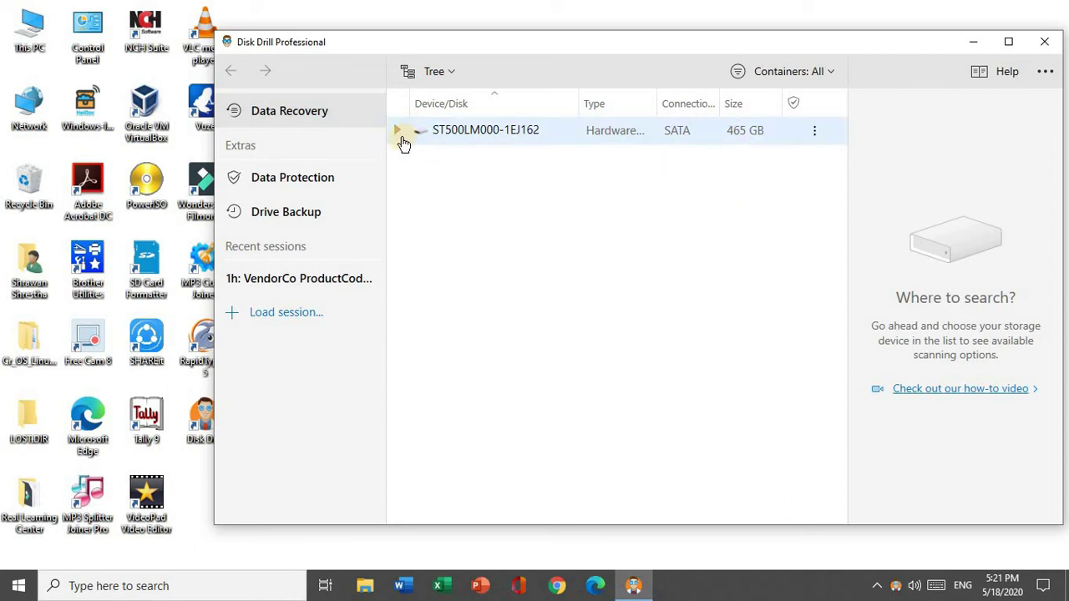
left_click(398, 141)
left_click(399, 140)
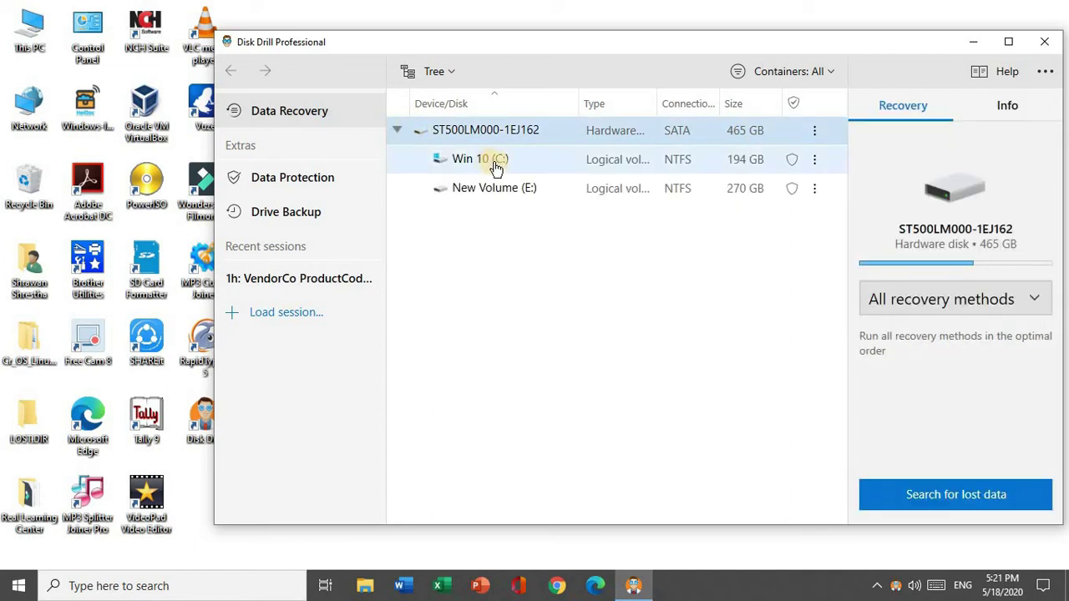
key("Down")
left_click(501, 192)
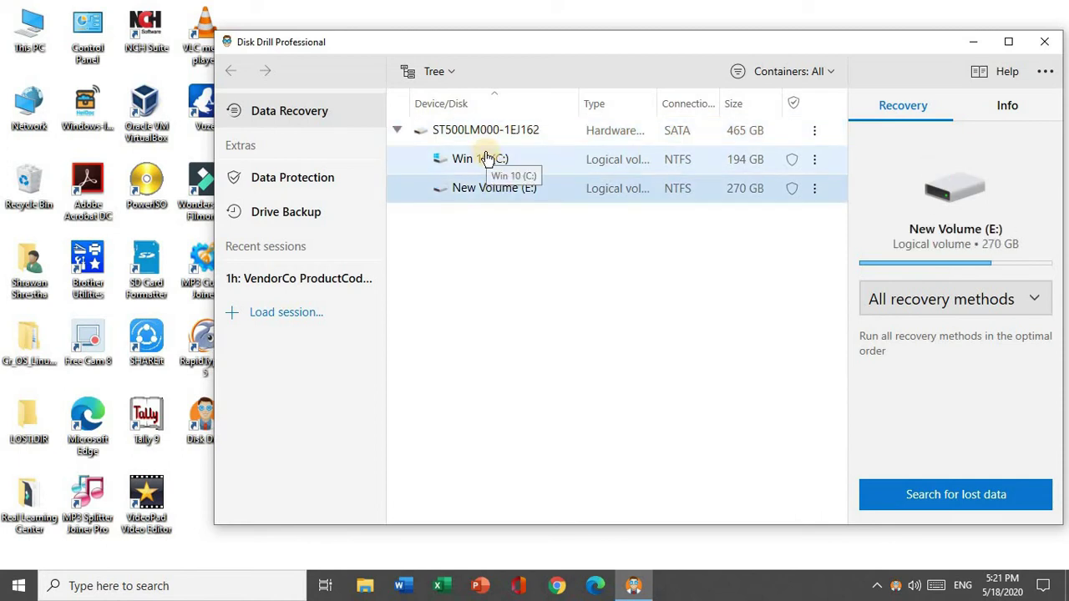
left_click(399, 140)
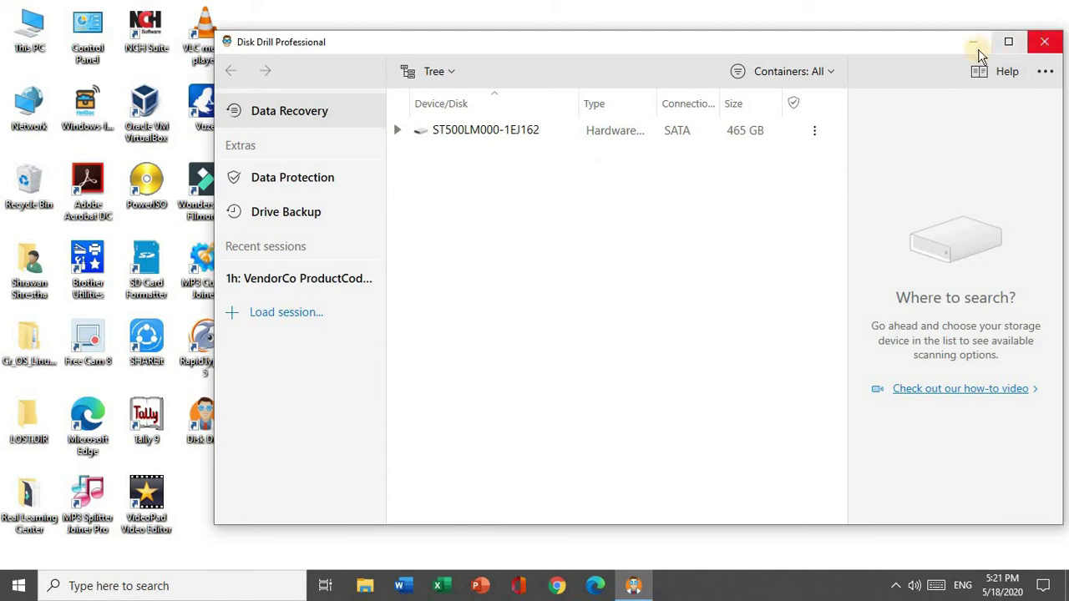
left_click(1034, 50)
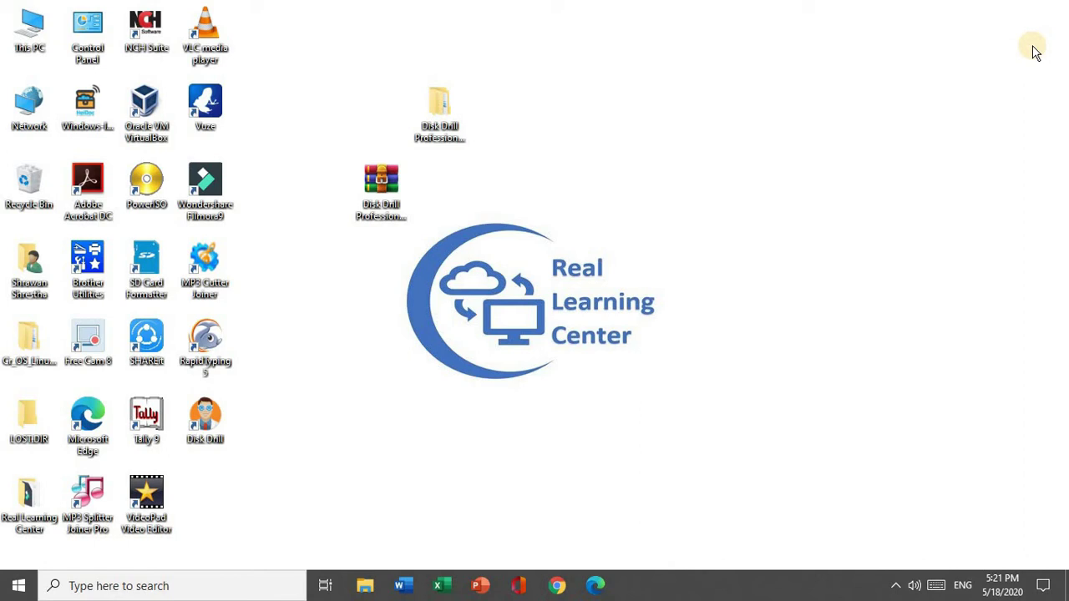
Check the contents of the REAL ONLINE (F:) drive from This PC, and close the folder window
double_click(29, 29)
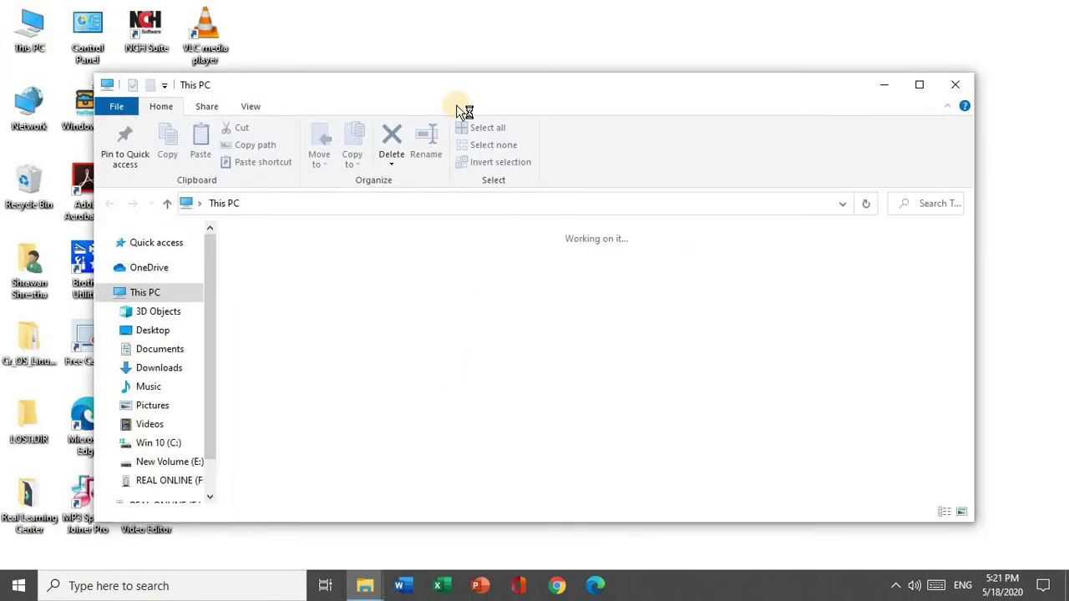
double_click(677, 90)
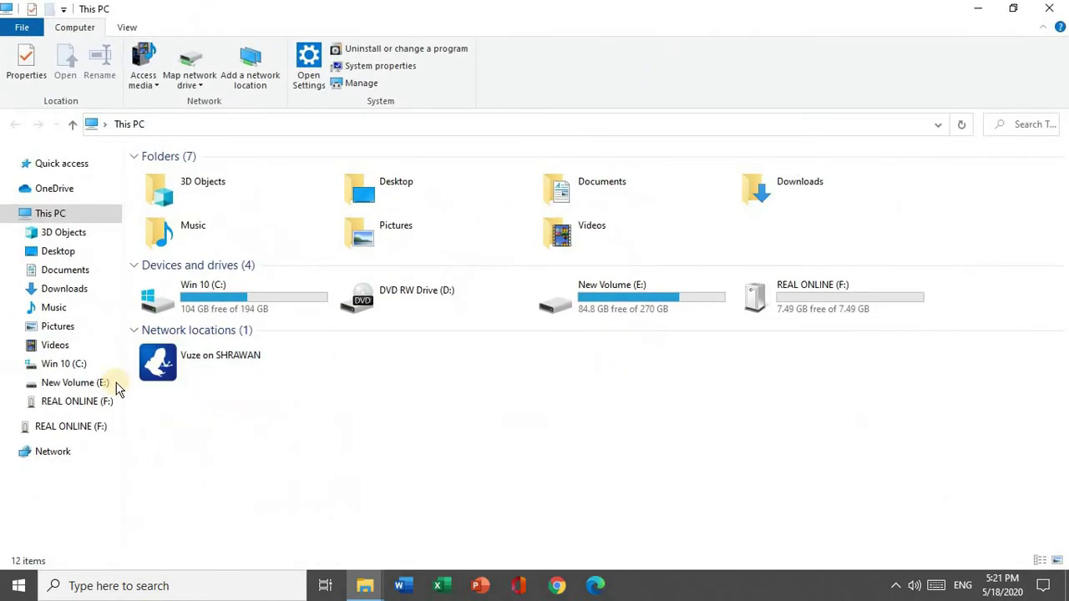
left_click(800, 309)
double_click(752, 302)
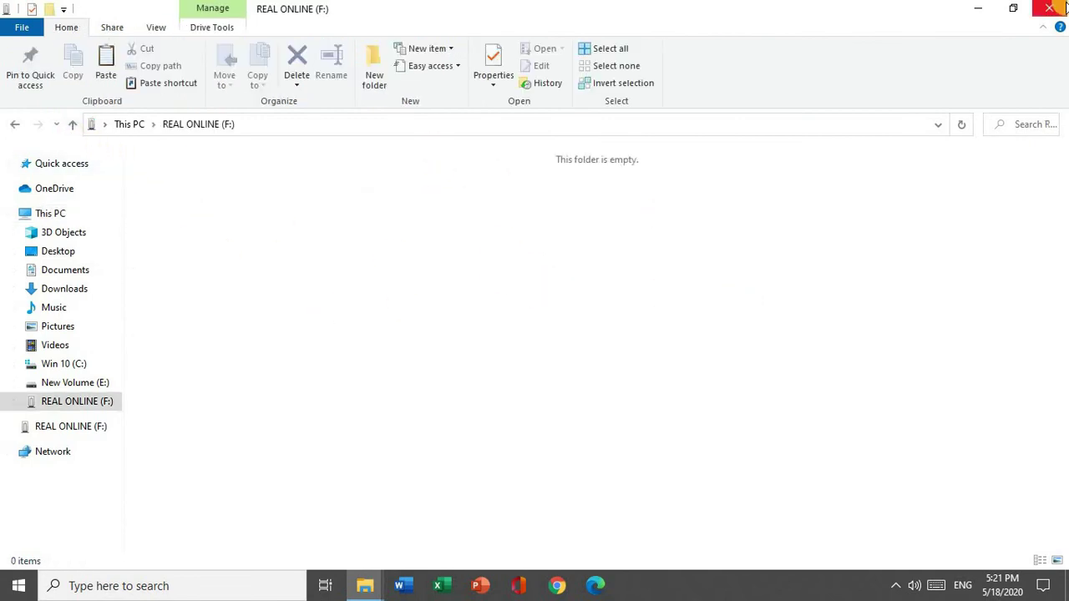
left_click(1014, 8)
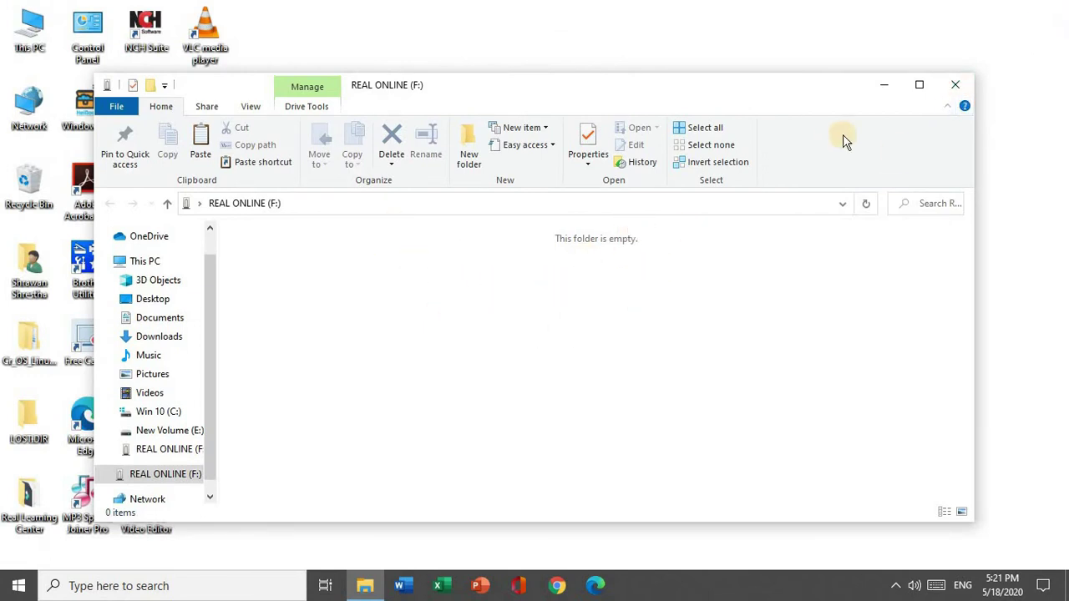
left_click(956, 87)
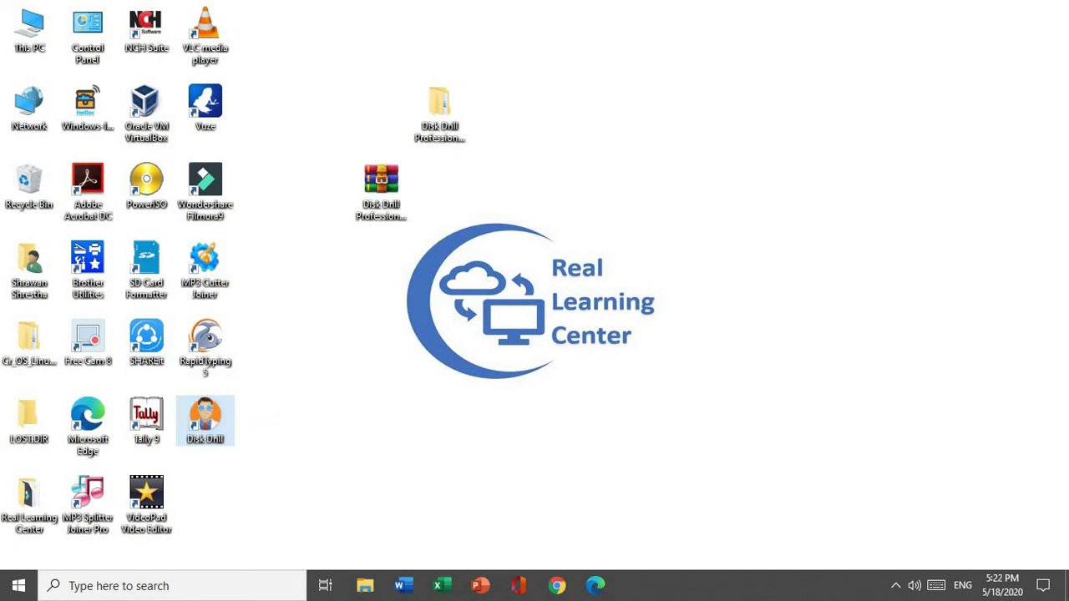
Launch Disk Drill, maximize its window, and expand the VendorCo ProductCode USB Device to list its volume
left_click(462, 405)
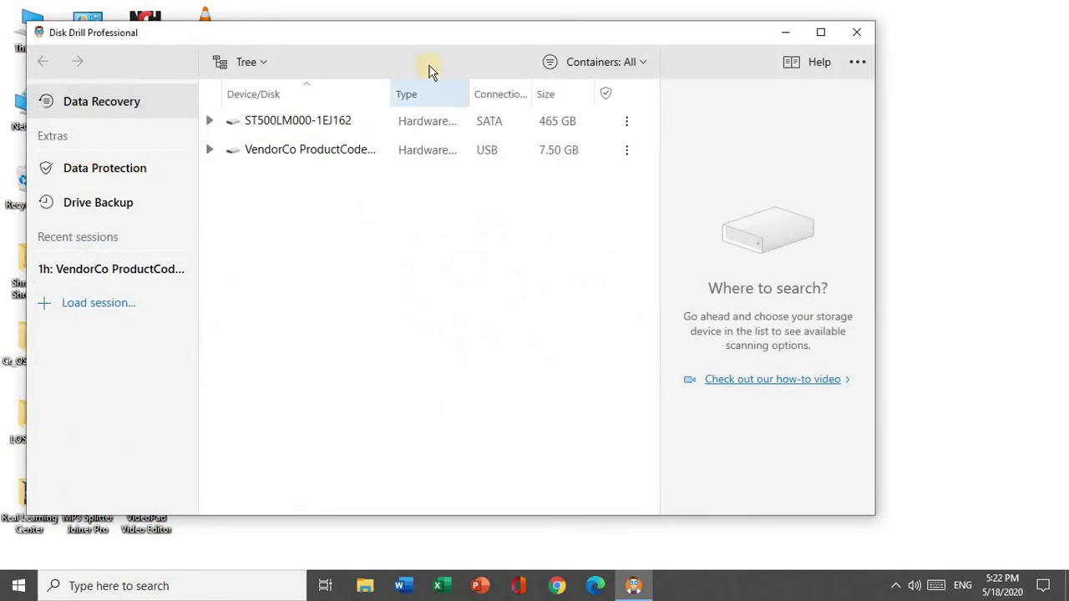
double_click(435, 40)
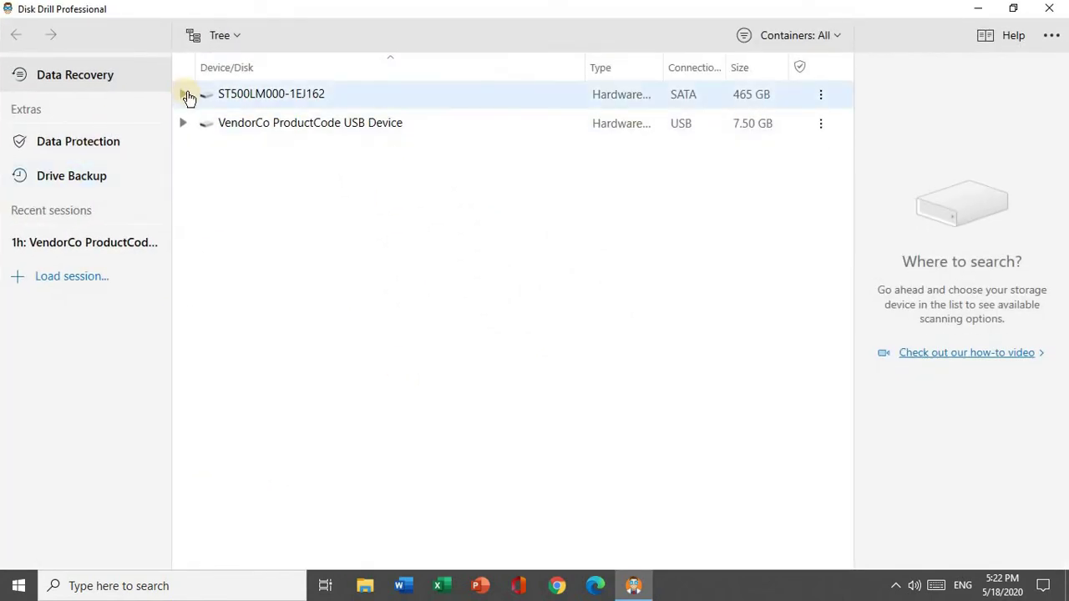
left_click(185, 94)
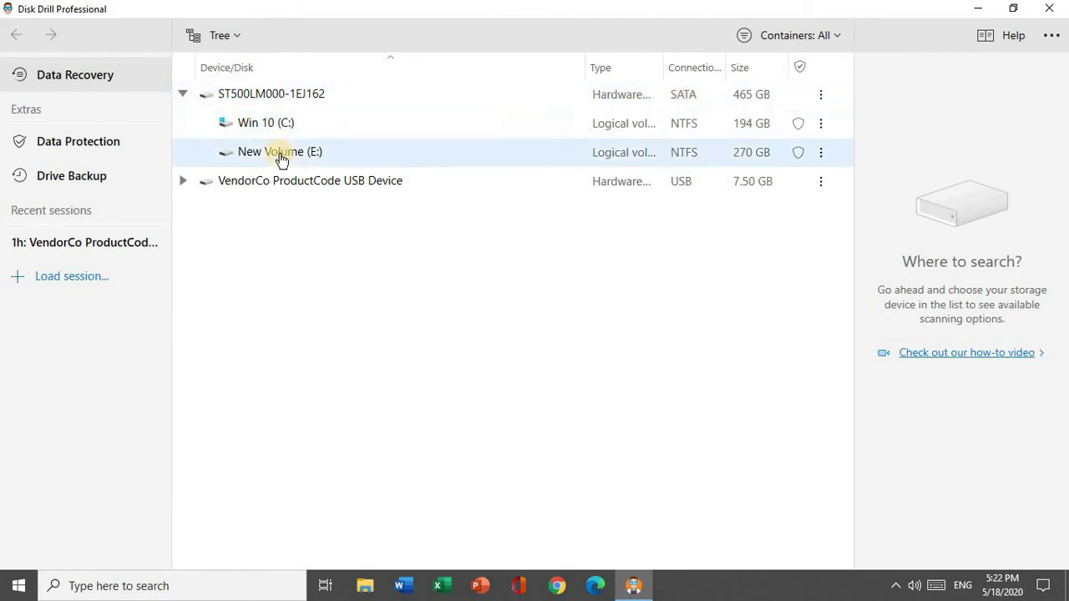
left_click(183, 97)
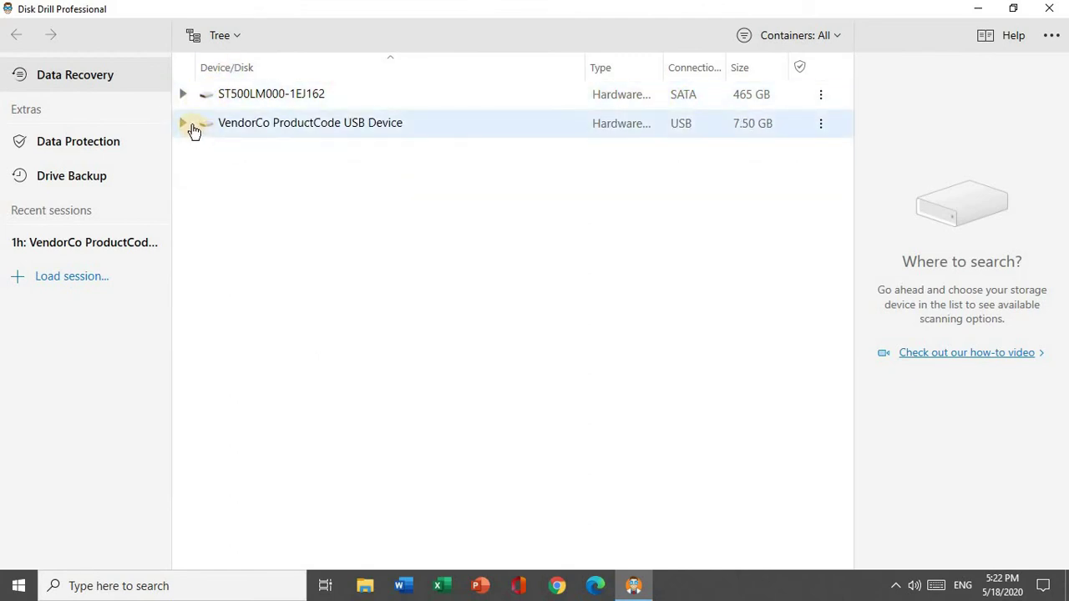
left_click(193, 131)
left_click(184, 125)
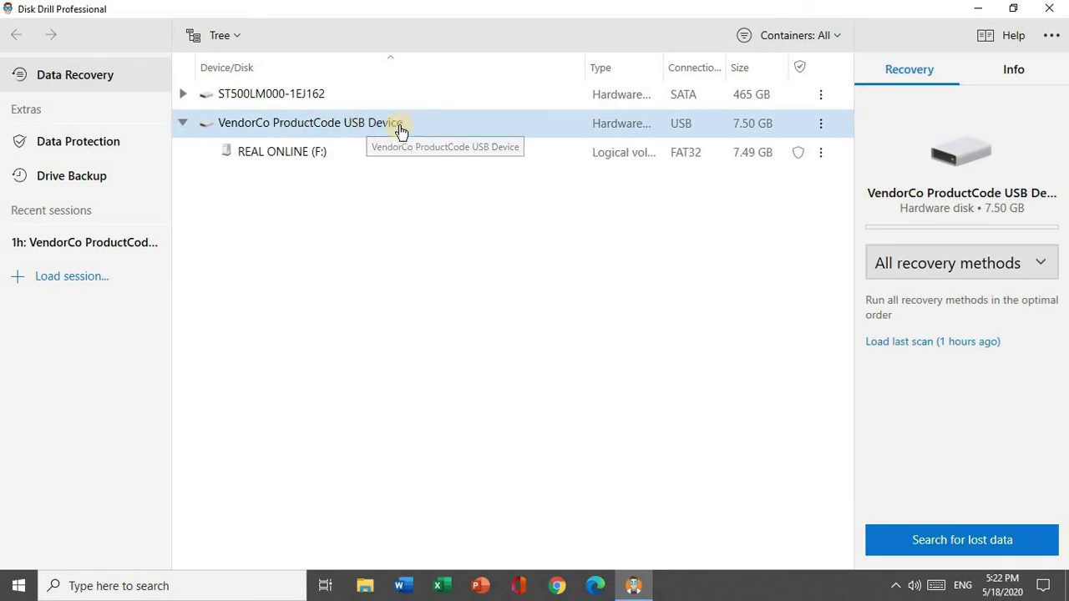
Run a Quick Scan for lost data on the REAL ONLINE (F:) volume
left_click(278, 155)
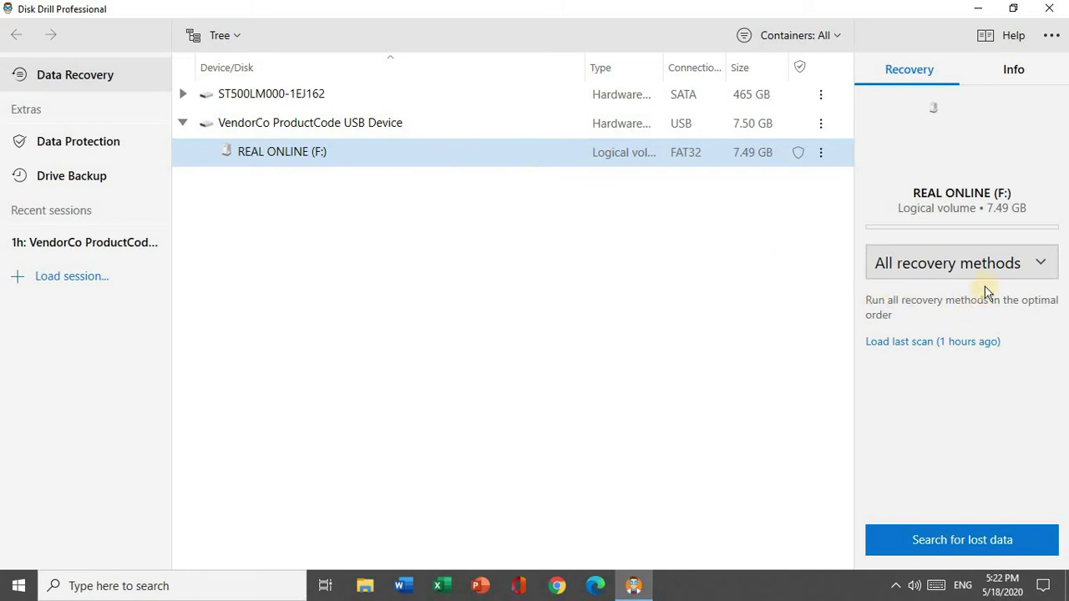
left_click(969, 266)
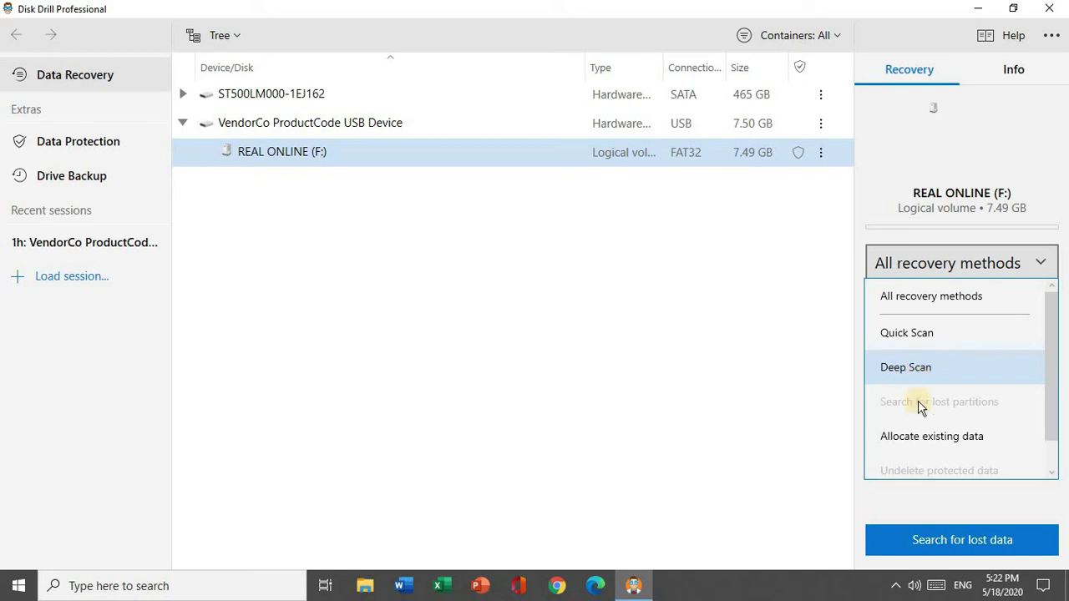
left_click(902, 334)
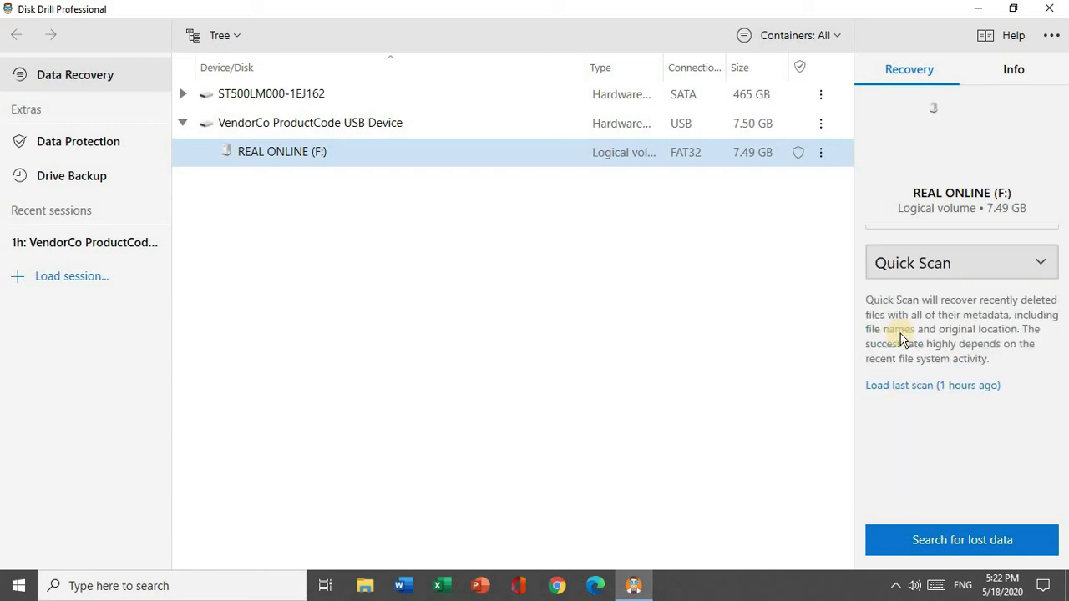
left_click(936, 545)
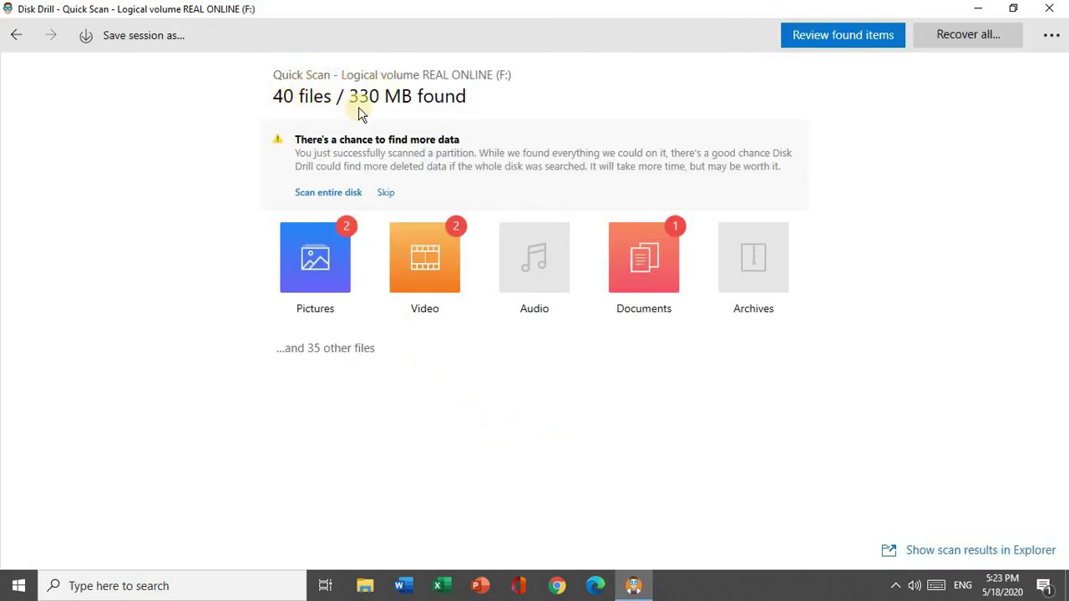
Recover all found files into a new Desktop folder named "recovered"
left_click(336, 284)
left_click(945, 43)
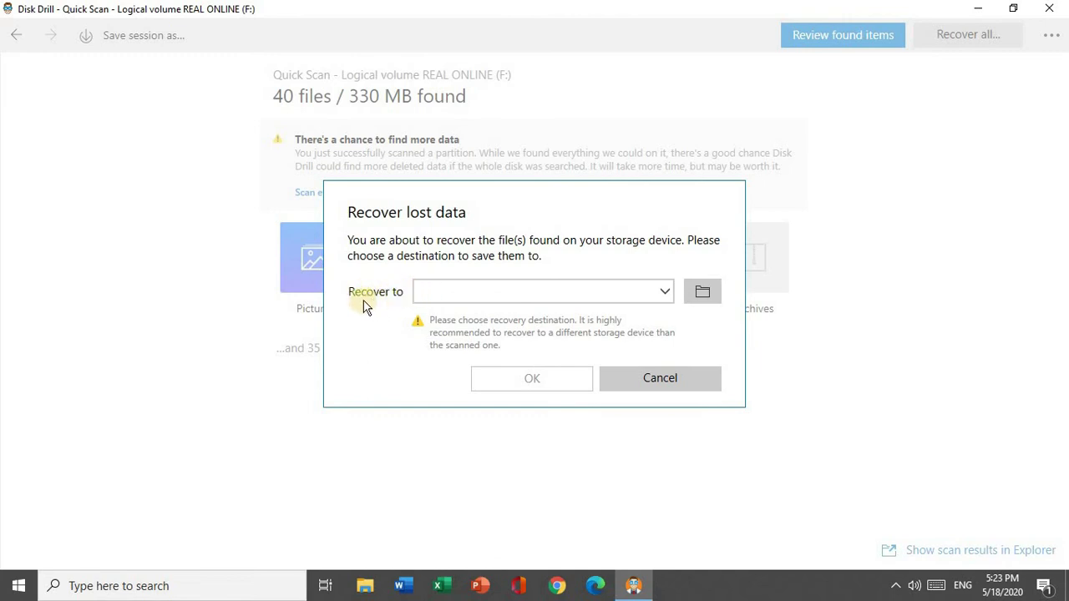
left_click(706, 294)
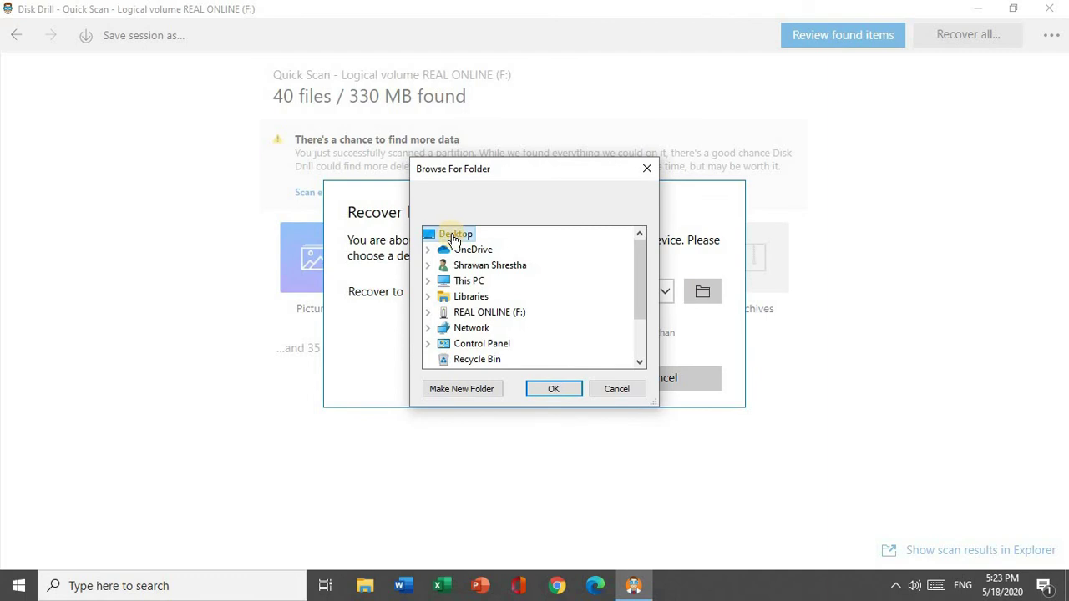
left_click(451, 391)
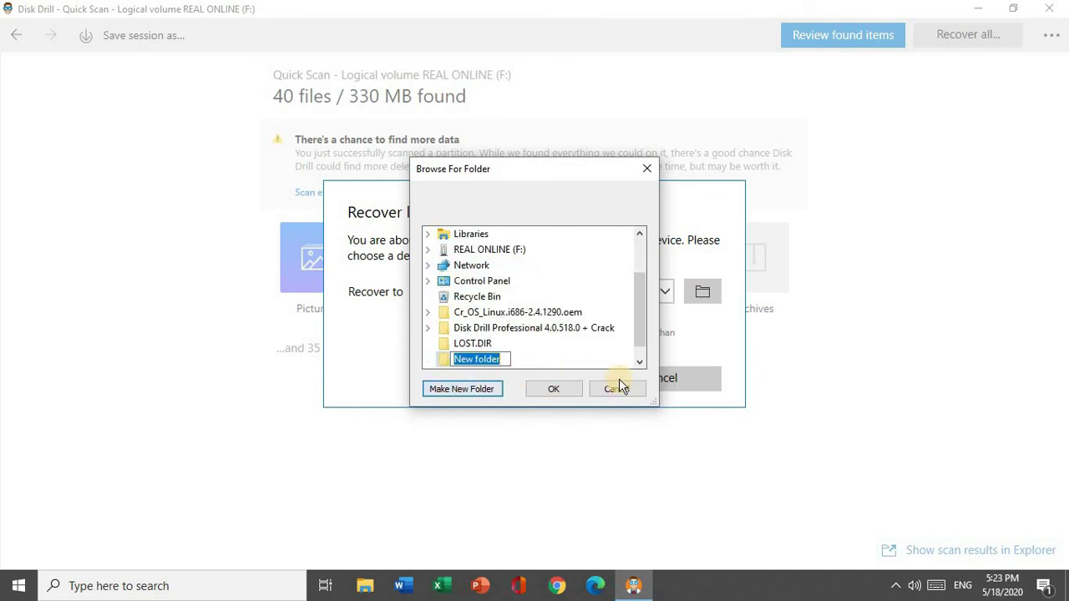
type("recovered")
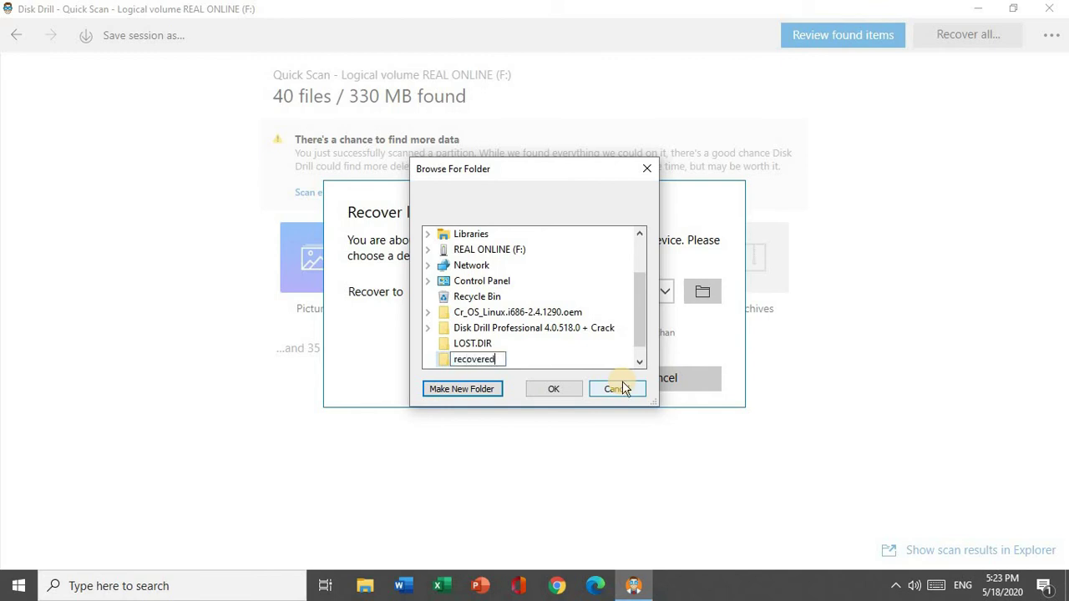
left_click(550, 389)
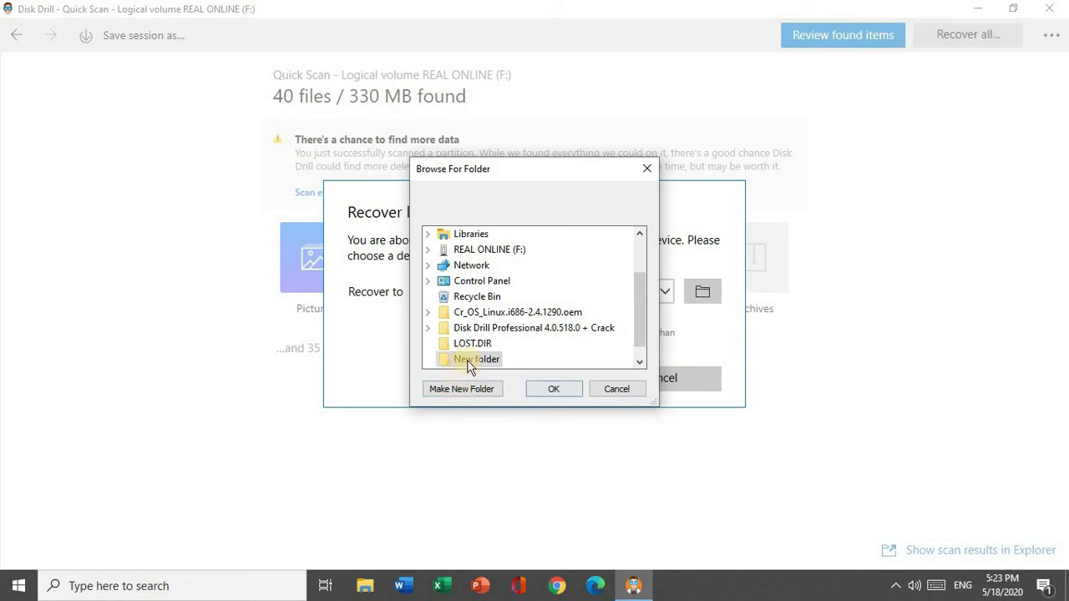
key("Return")
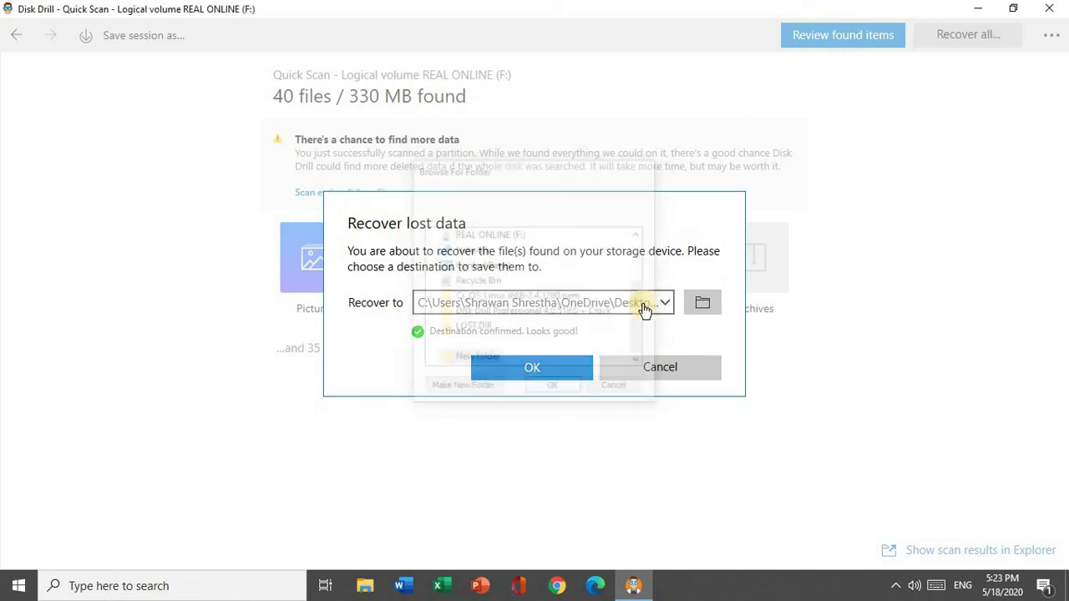
left_click(537, 367)
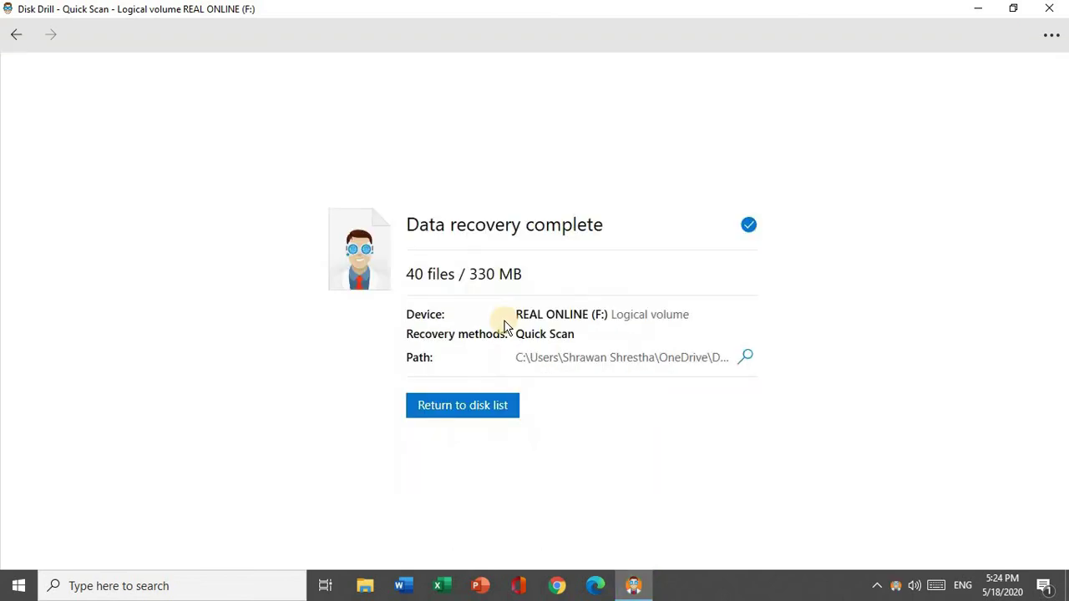
Return to the disk list and start a Deep Scan of the REAL ONLINE (F:) volume
left_click(449, 404)
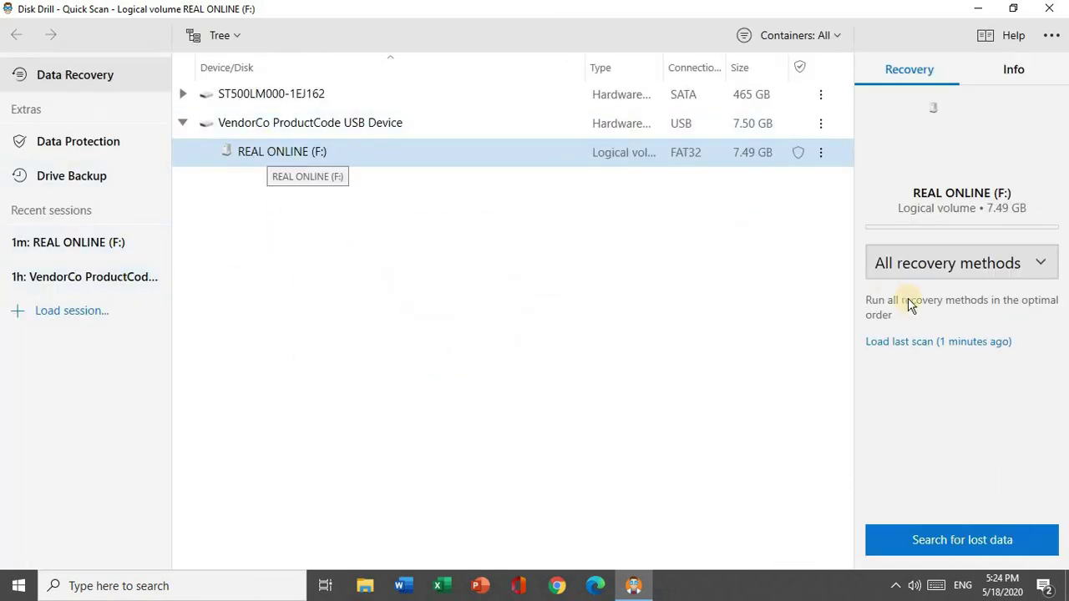
left_click(933, 266)
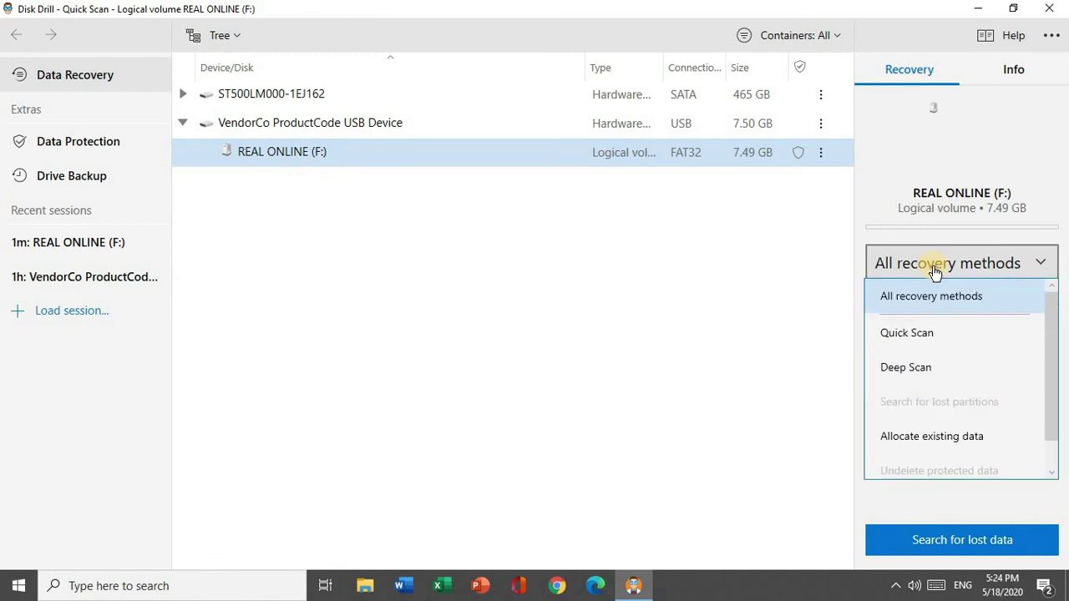
left_click(924, 369)
left_click(925, 542)
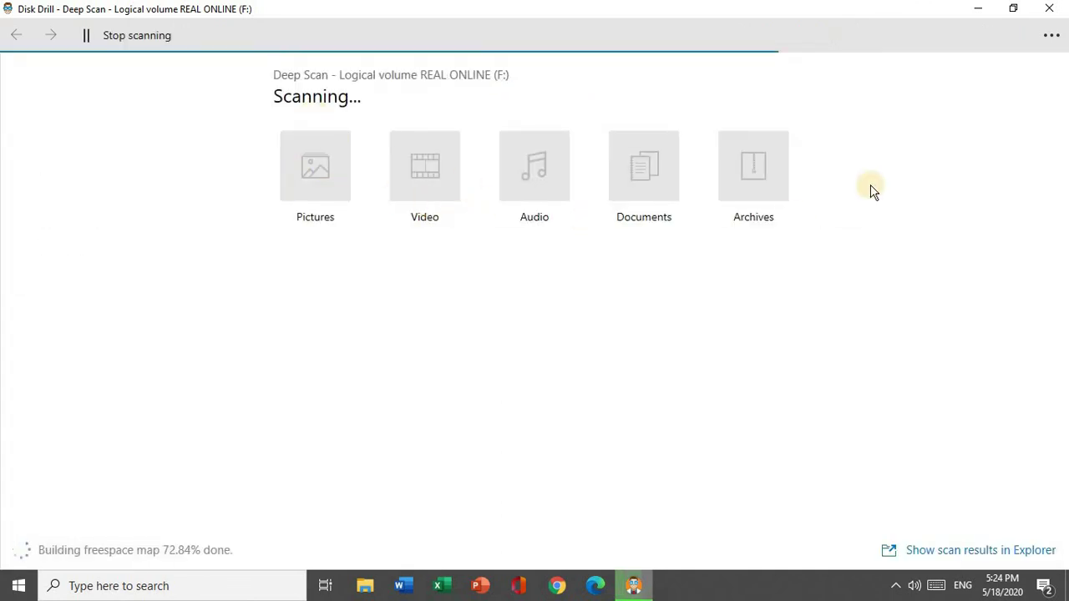
Minimize Disk Drill, open the recovered folder on the desktop, and look through its 2 Unicode subfolder
left_click(980, 8)
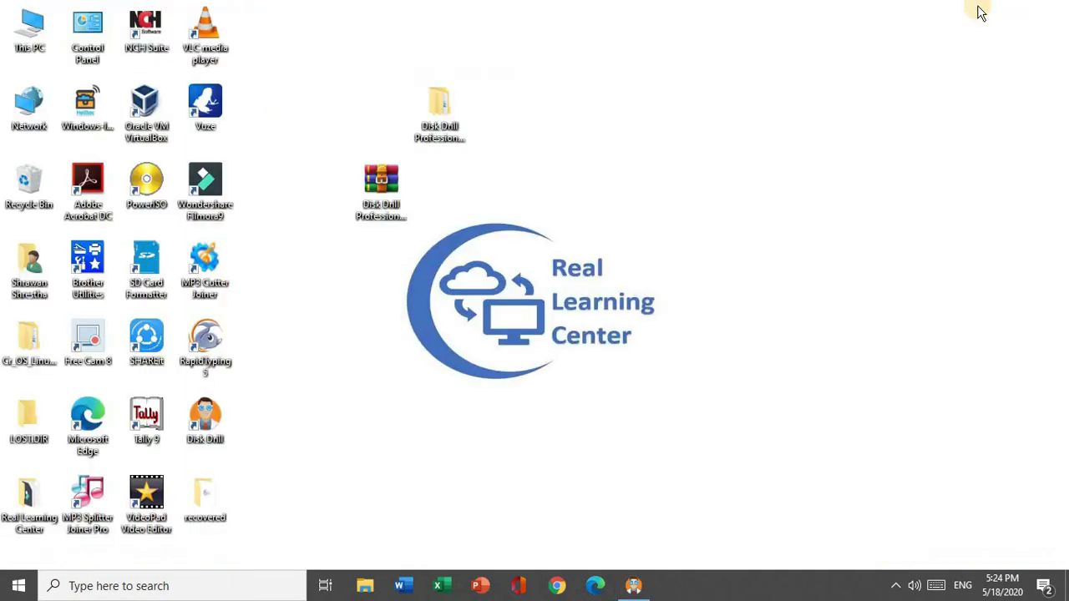
left_click(208, 496)
double_click(208, 495)
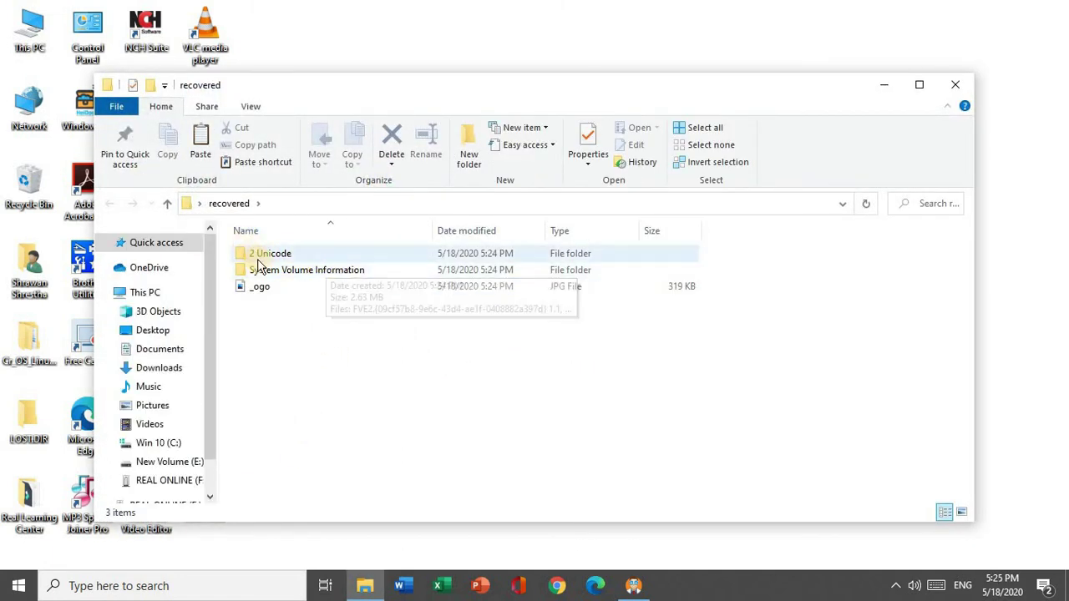
double_click(266, 255)
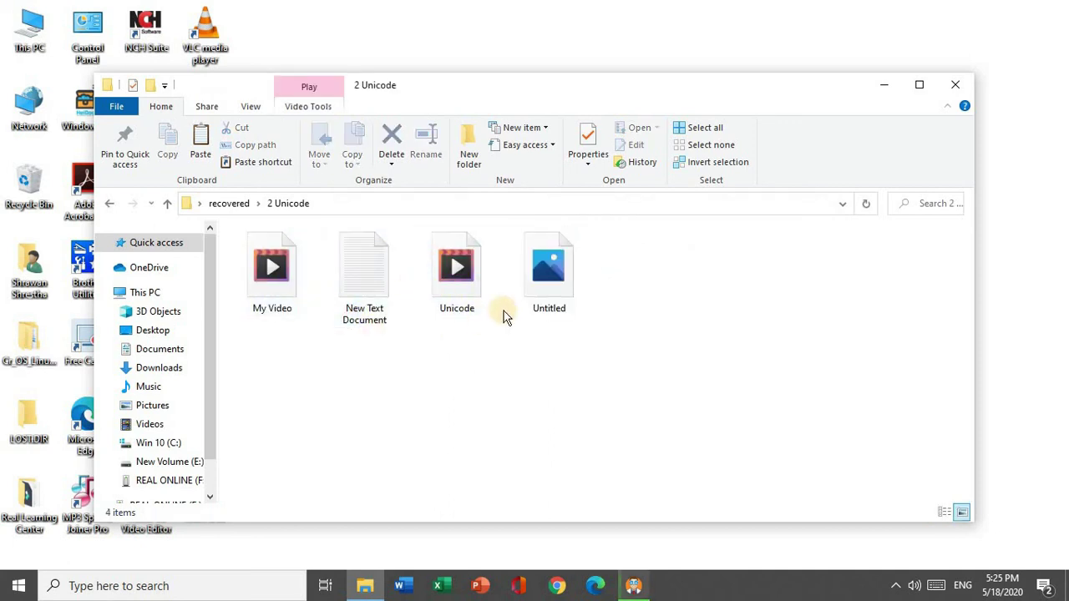
left_click(167, 203)
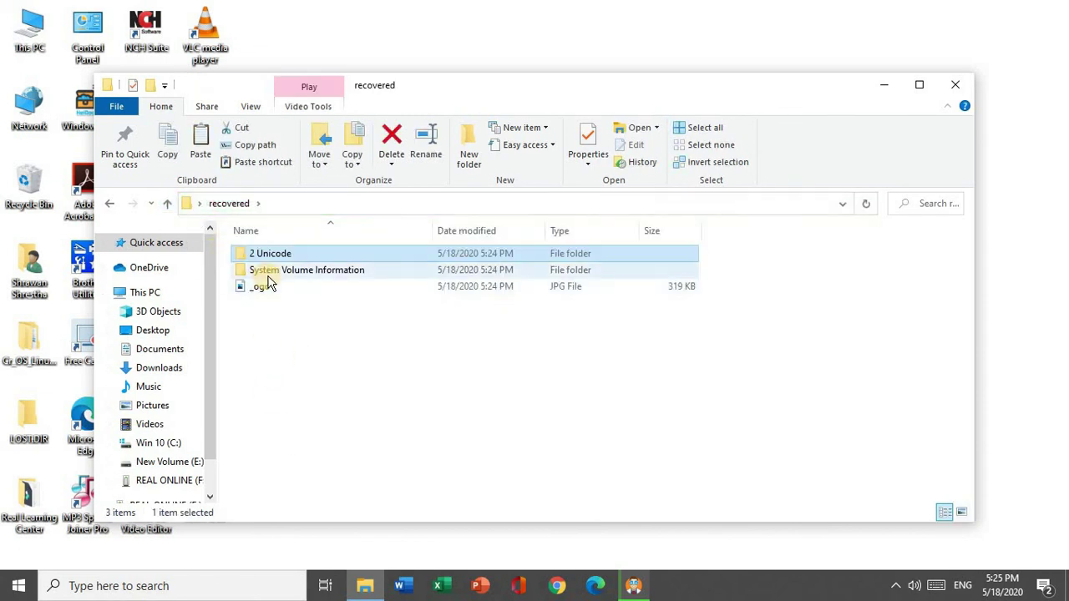
View the recovered _ogo picture, close it, and switch back to Disk Drill
left_click(268, 293)
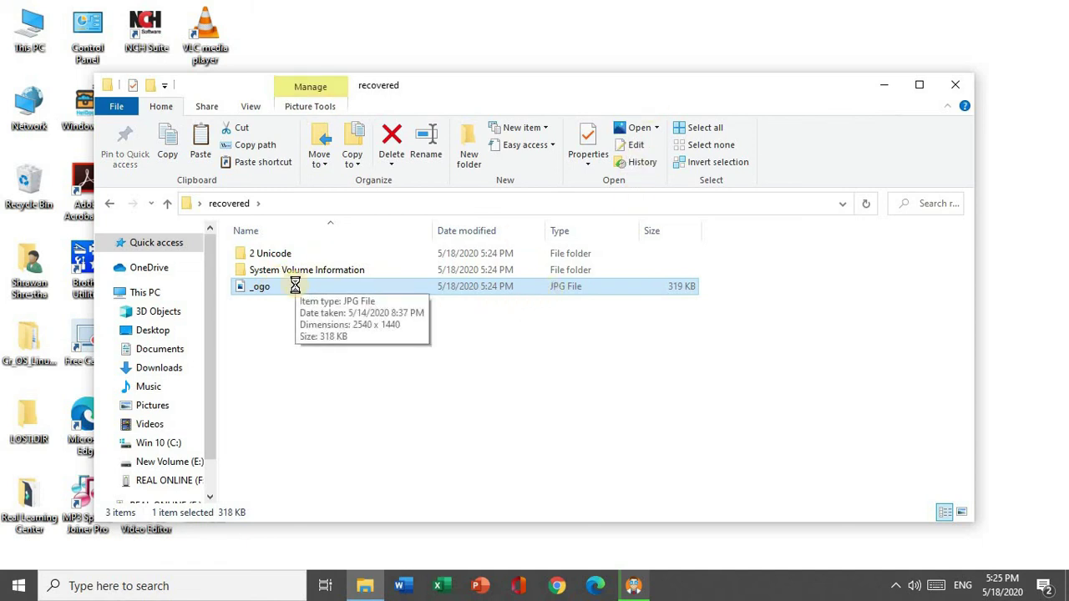
double_click(270, 291)
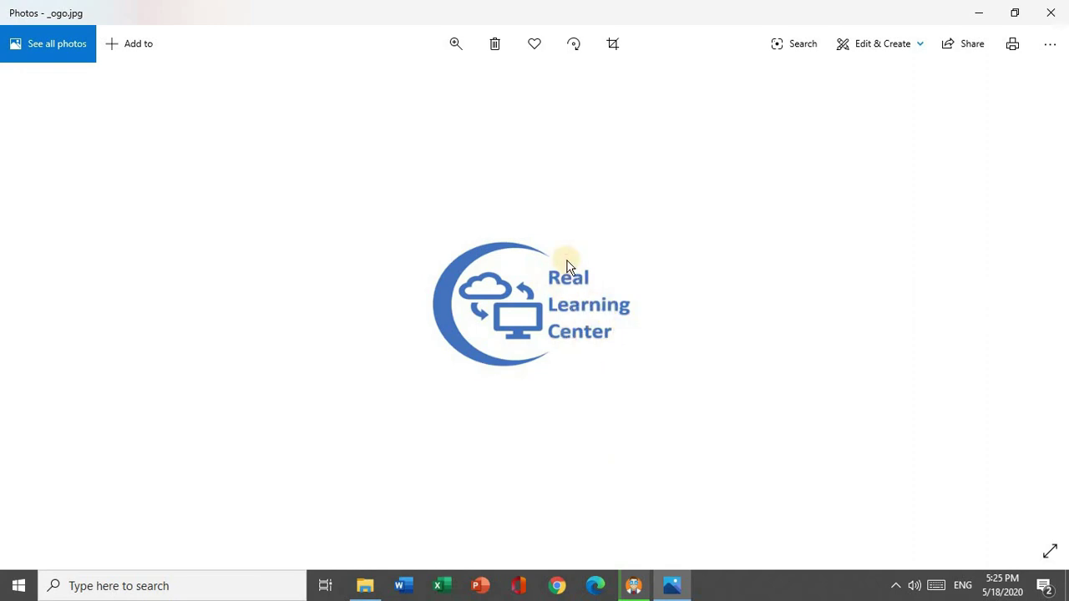
left_click(1058, 14)
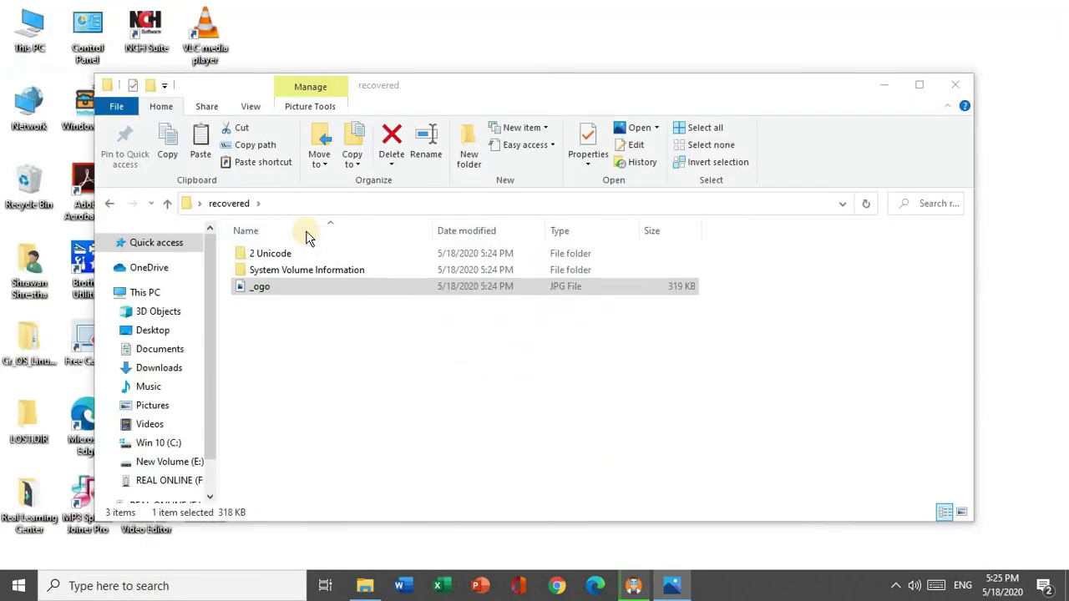
left_click(633, 586)
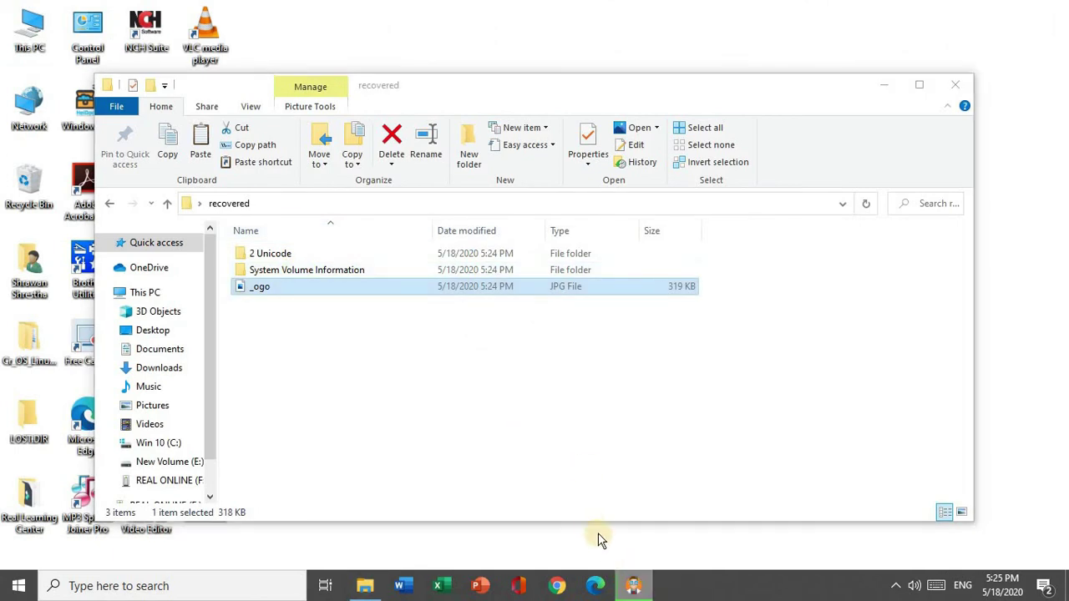